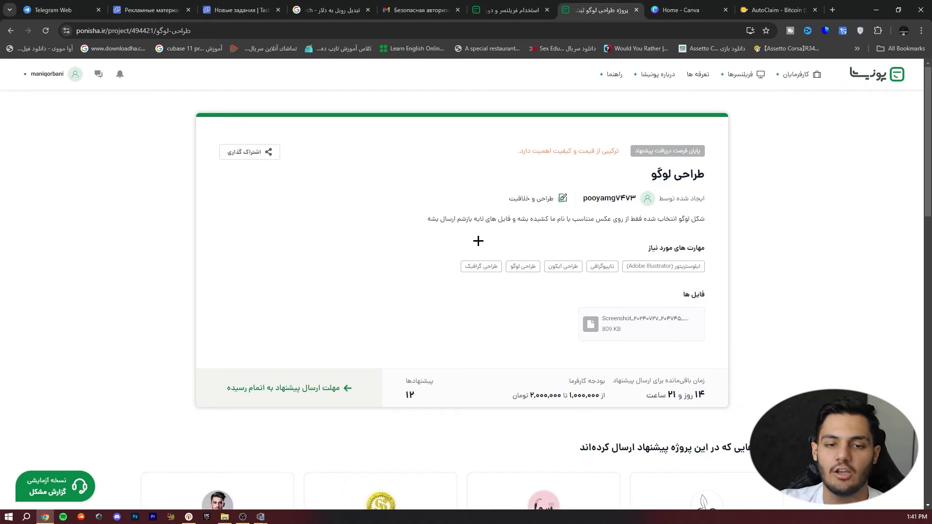
Review the logo design project's description, submission time and attached reference screenshot.
scroll(500, 245, "down", 6)
scroll(527, 247, "up", 6)
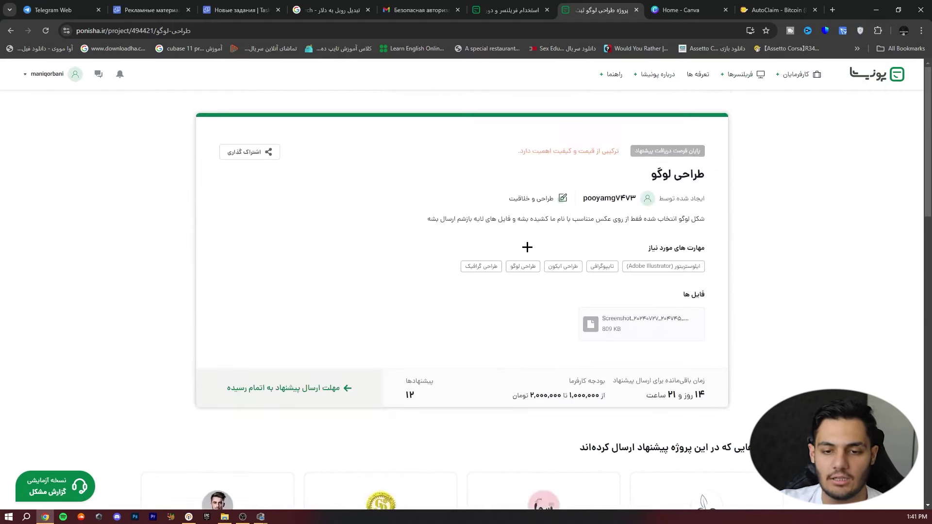
left_click(600, 330)
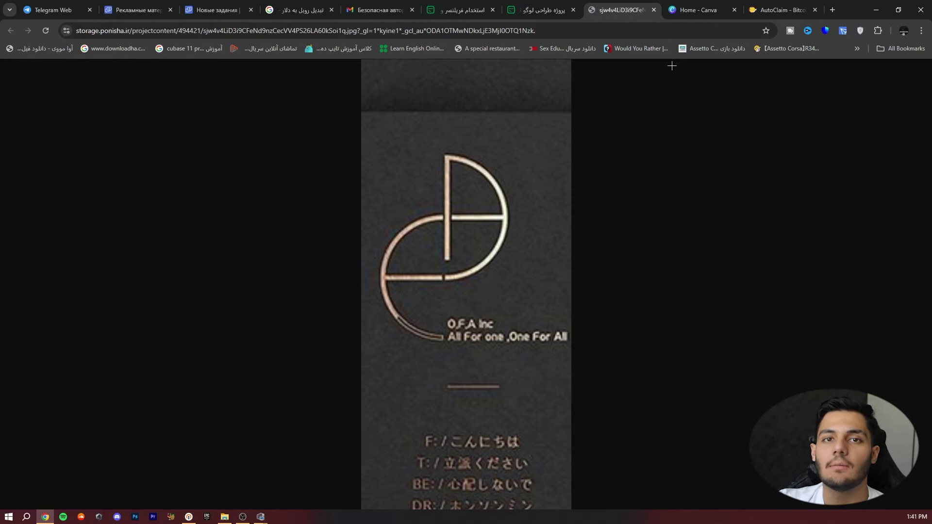
left_click(541, 10)
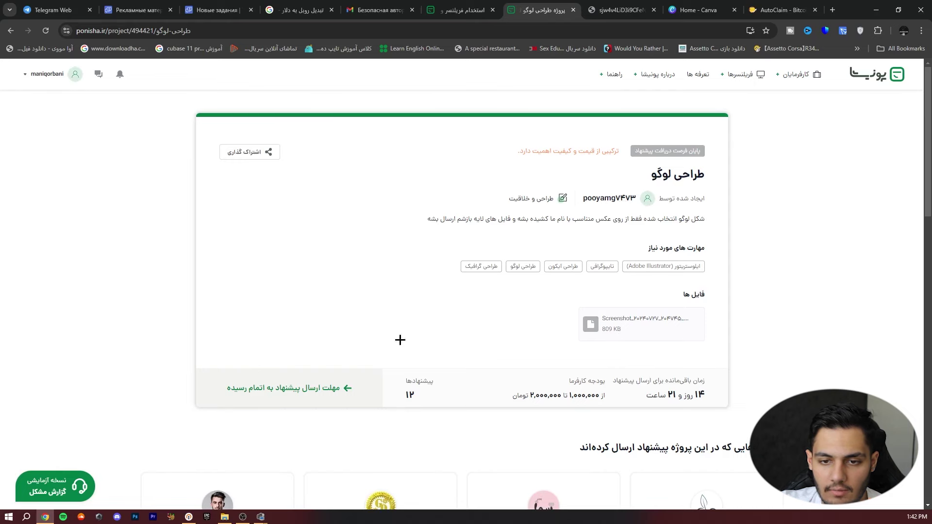
scroll(370, 358, "down", 4)
scroll(374, 357, "up", 4)
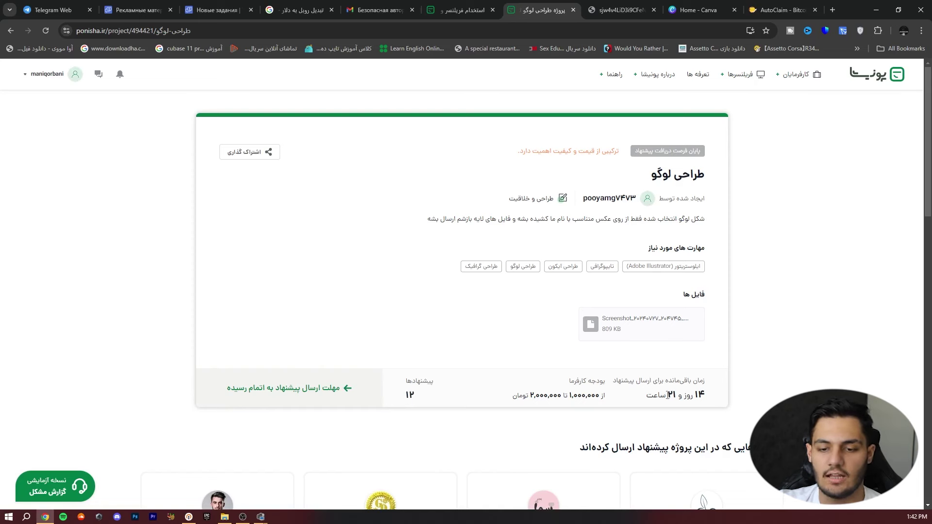
left_click_drag(677, 398, 645, 397)
left_click(806, 314)
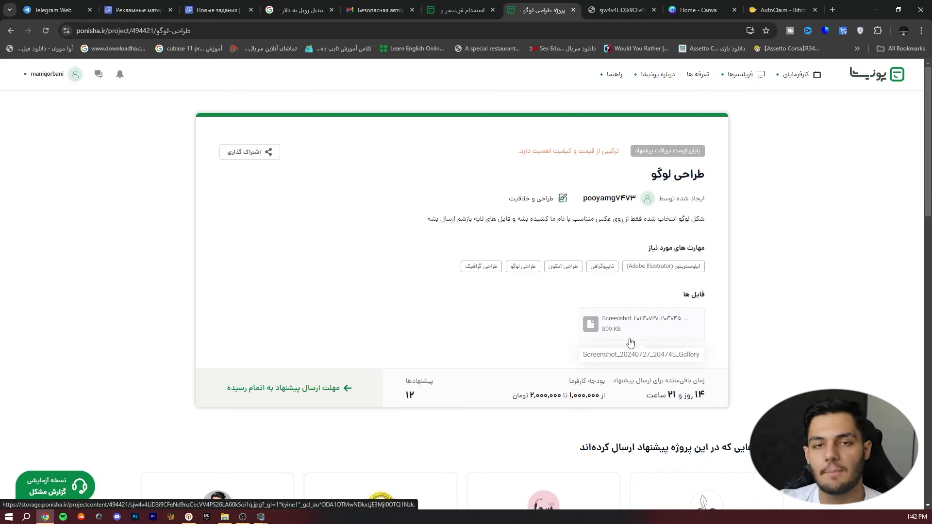
left_click(594, 9)
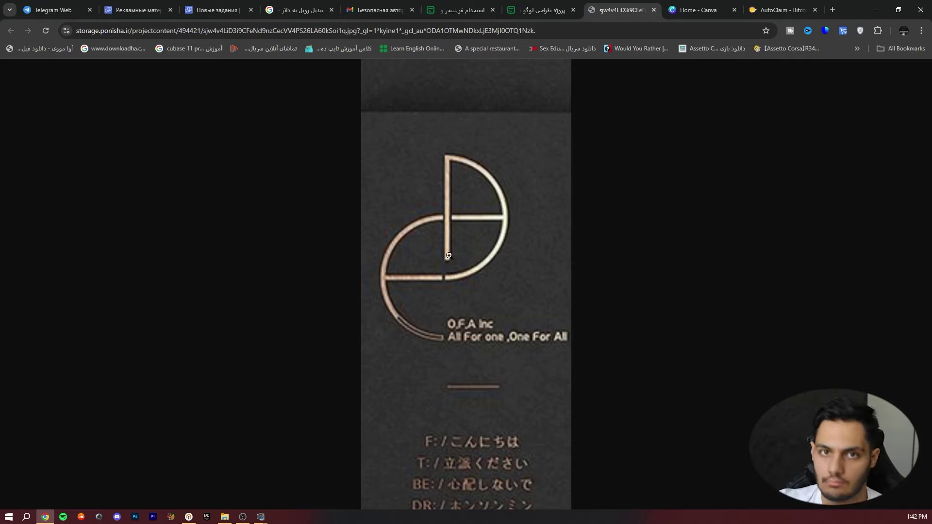
Switch to Canva and create a new blank Logo design of 500 × 500 px.
left_click(699, 9)
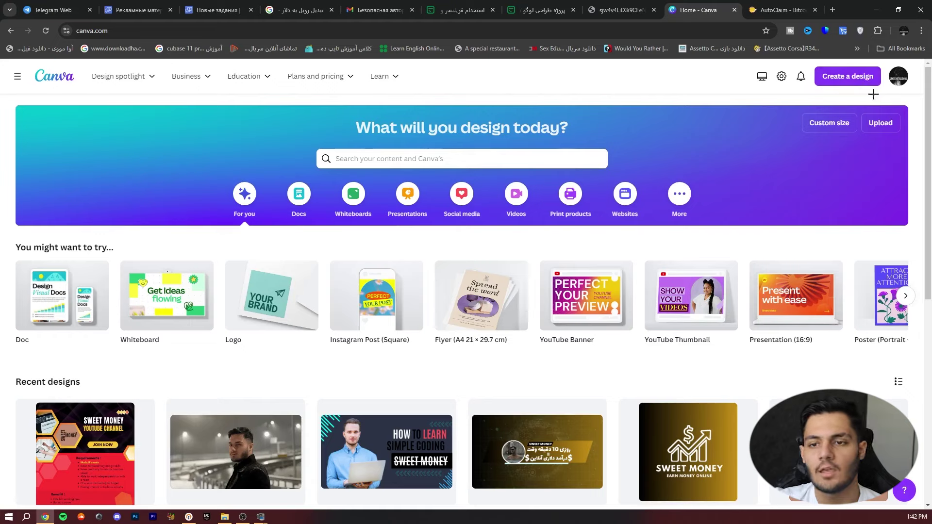
left_click(851, 79)
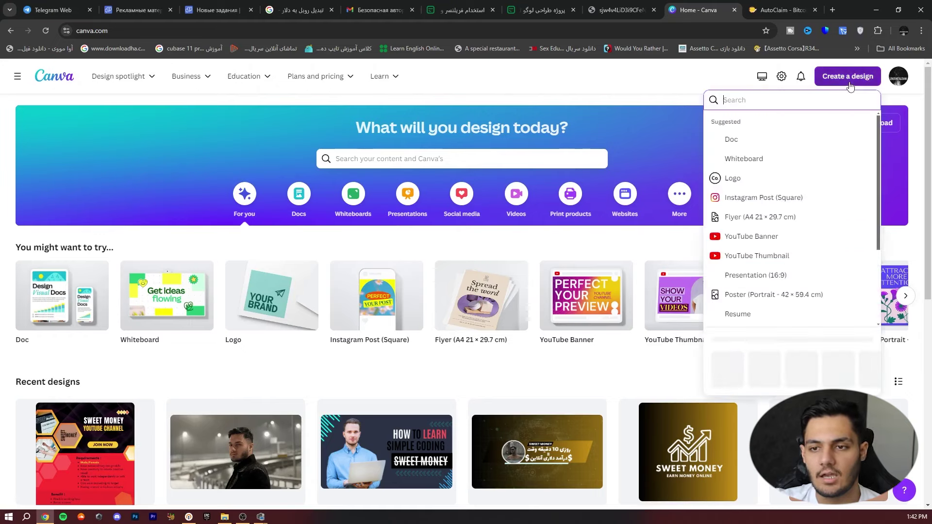
scroll(762, 261, "down", 2)
scroll(762, 261, "up", 2)
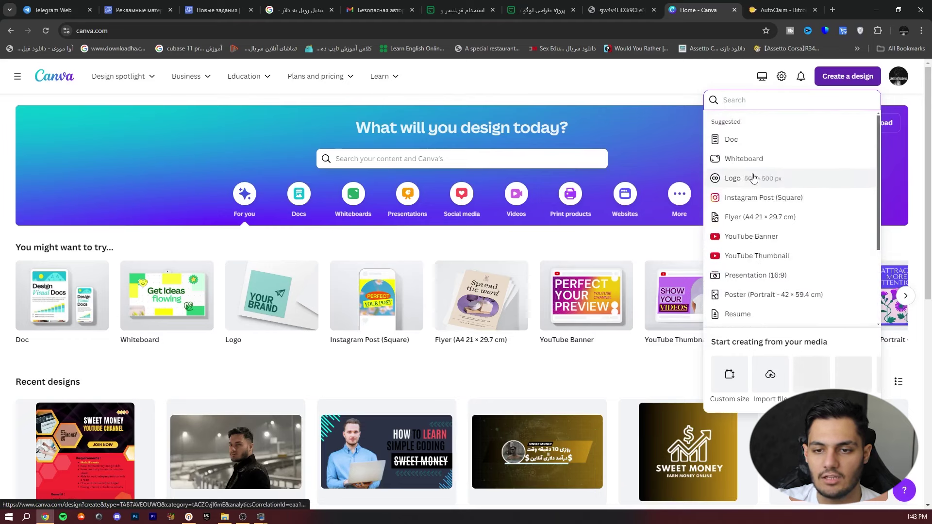
left_click(755, 183)
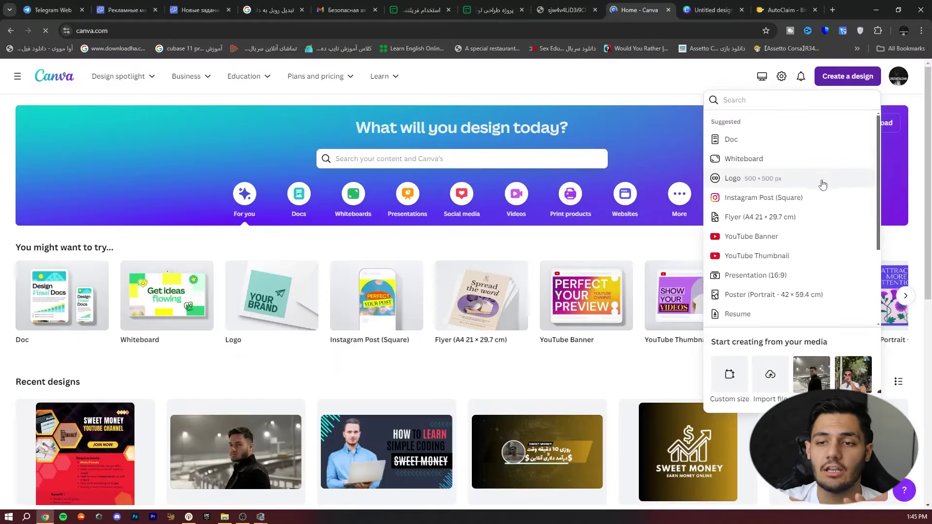
left_click(822, 185)
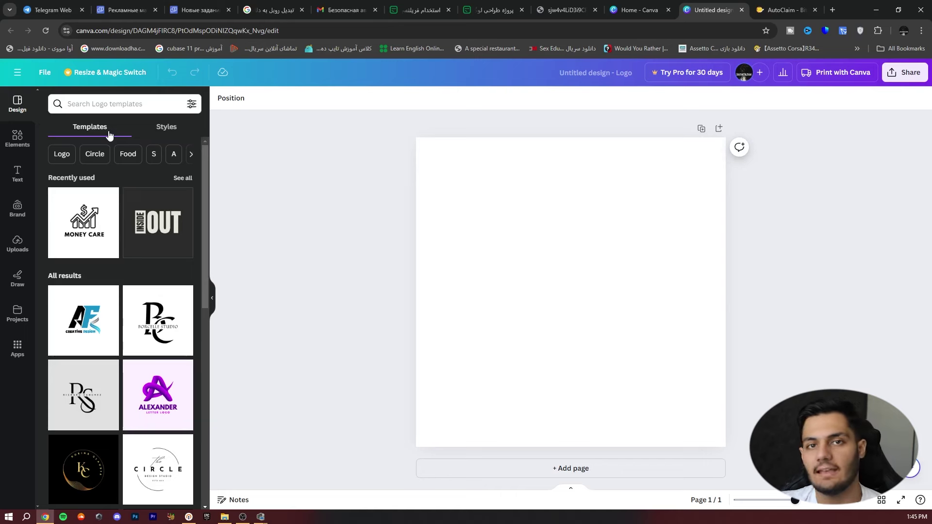
Browse the logo templates, apply the Black White Minimalist Logo with the DH monogram, and compare it with the client's reference image.
scroll(156, 207, "down", 5)
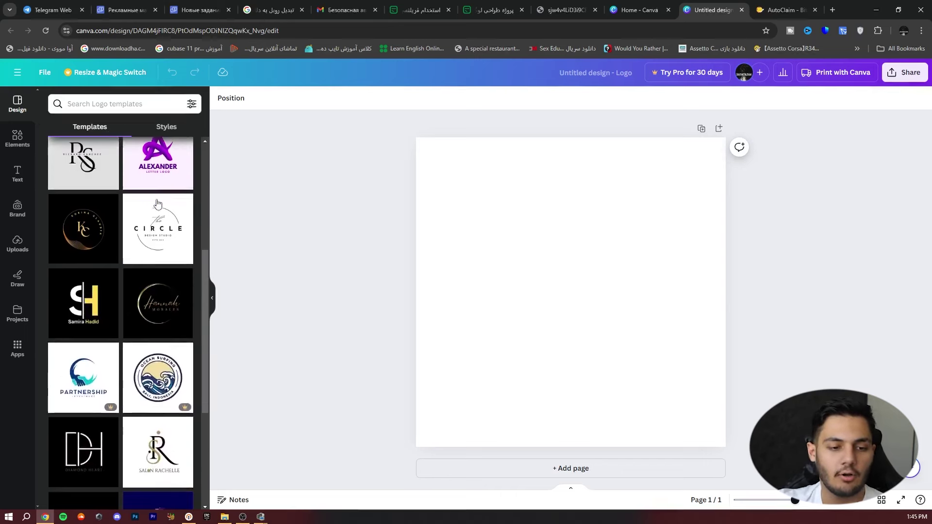
scroll(119, 257, "down", 5)
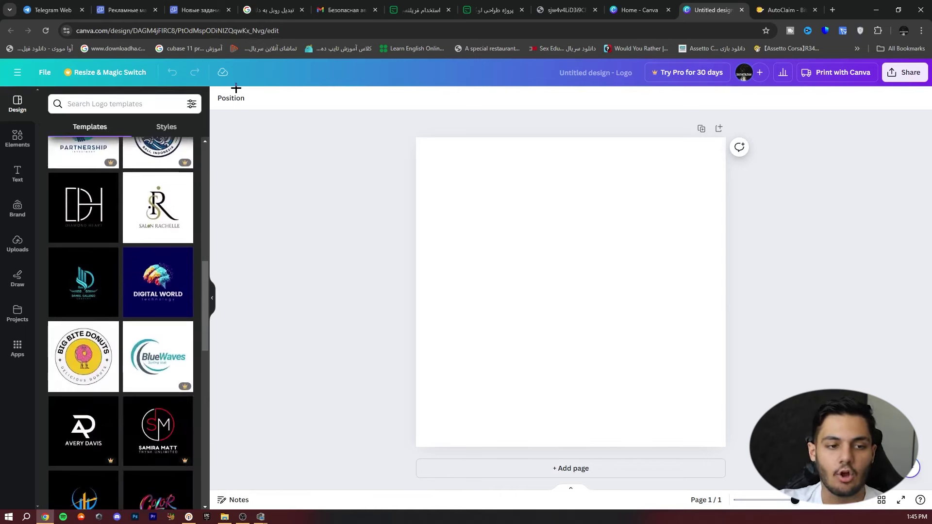
left_click(565, 6)
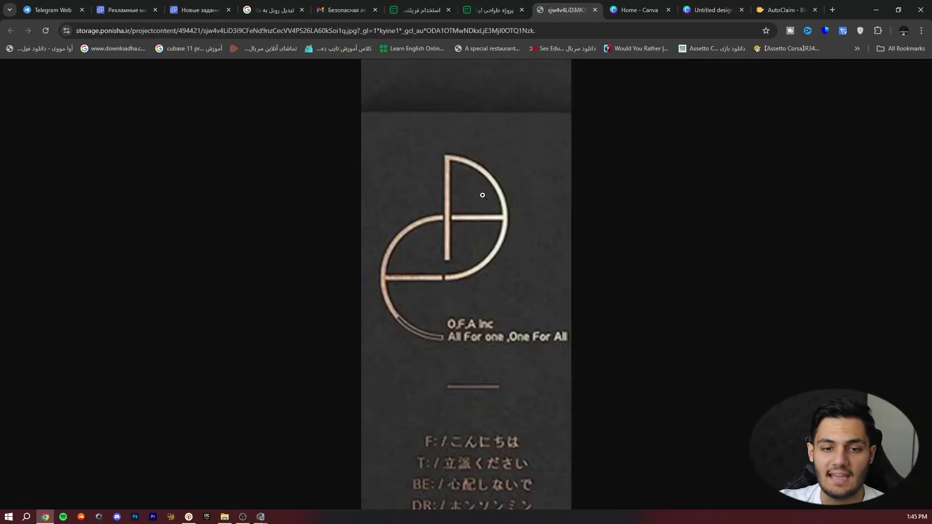
left_click(719, 6)
scroll(170, 276, "down", 6)
scroll(170, 276, "down", 3)
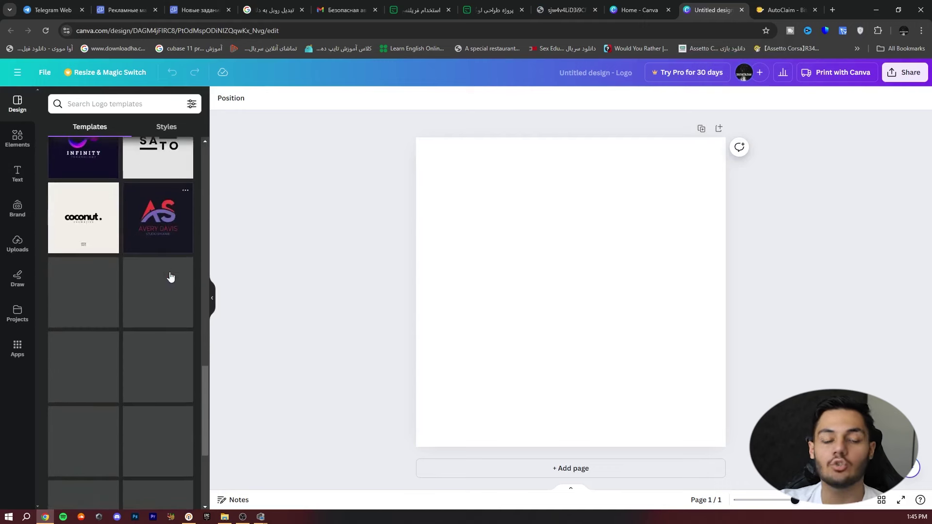
scroll(141, 283, "down", 4)
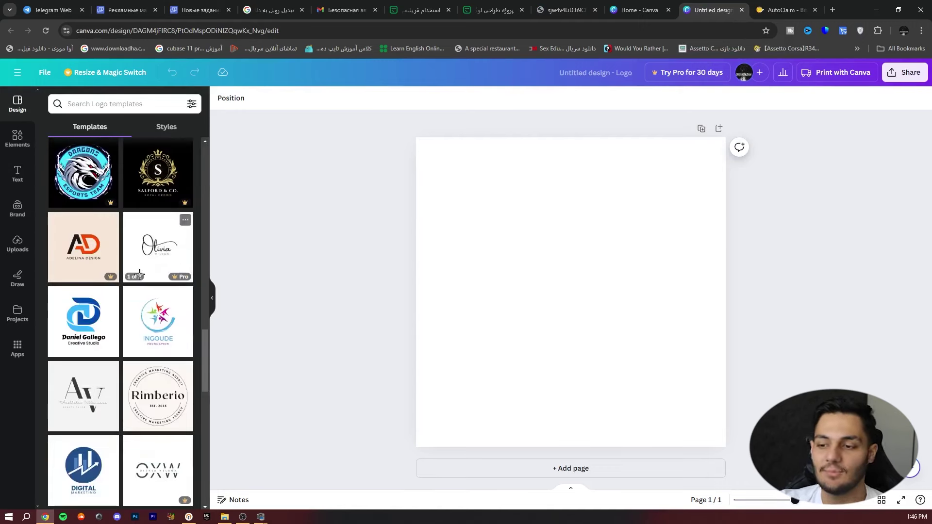
scroll(128, 291, "down", 9)
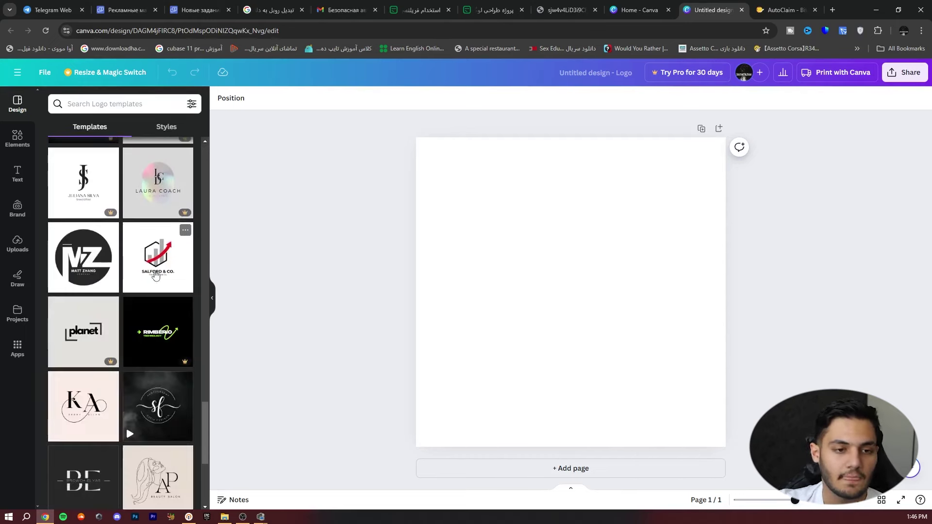
scroll(154, 279, "down", 5)
scroll(154, 281, "down", 8)
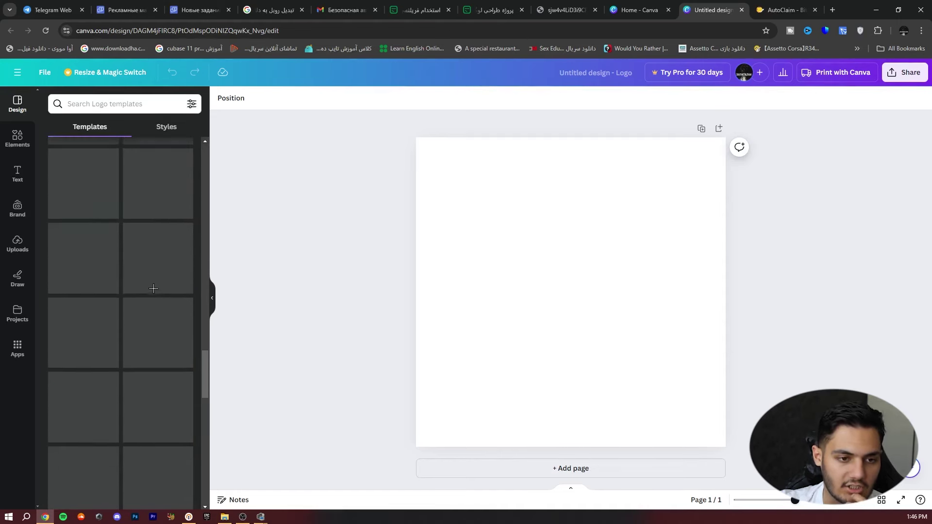
scroll(155, 291, "down", 6)
scroll(154, 289, "down", 3)
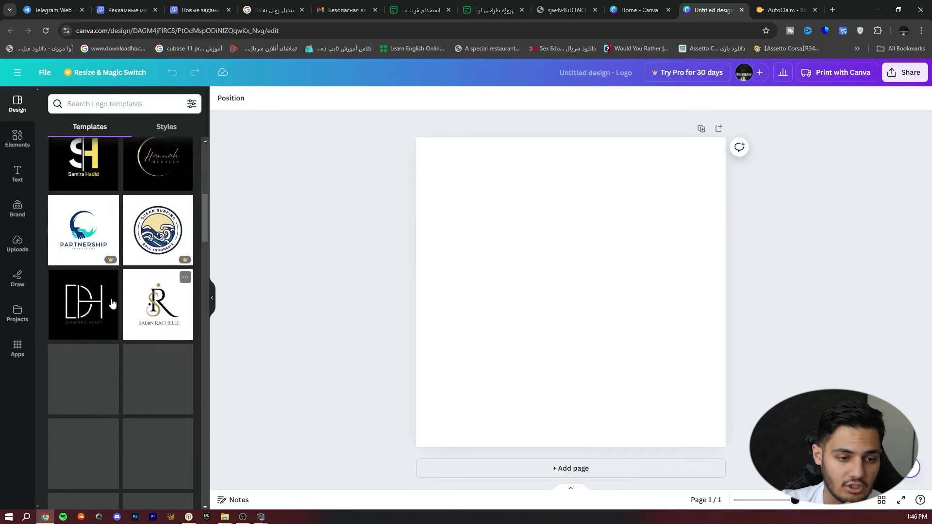
left_click(84, 312)
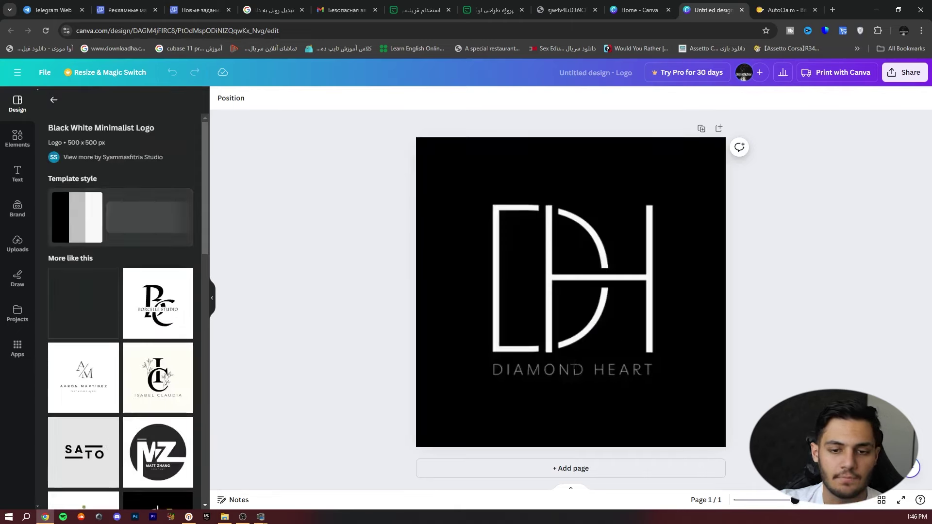
left_click(587, 11)
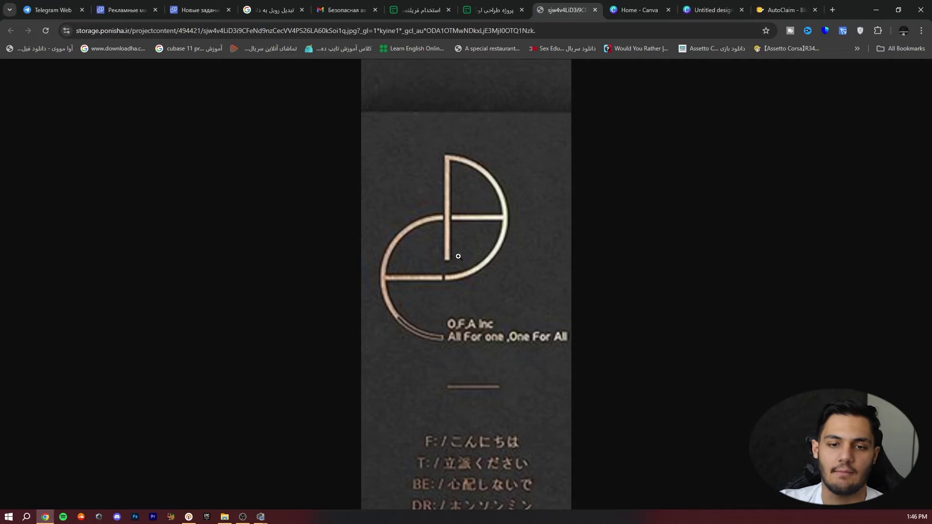
left_click(712, 10)
Replace the large D in the monogram with the letter S.
left_click(590, 208)
left_click_drag(590, 208, 583, 268)
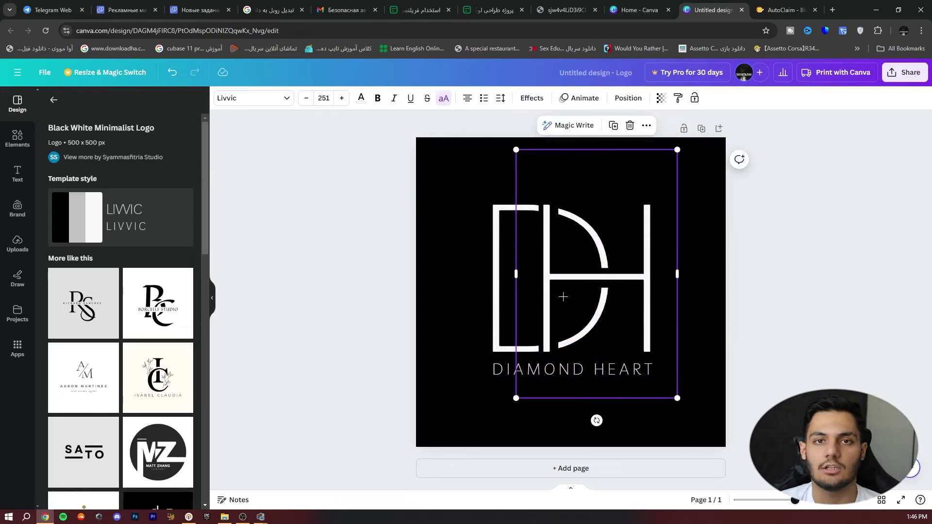
left_click(493, 275)
left_click(493, 277)
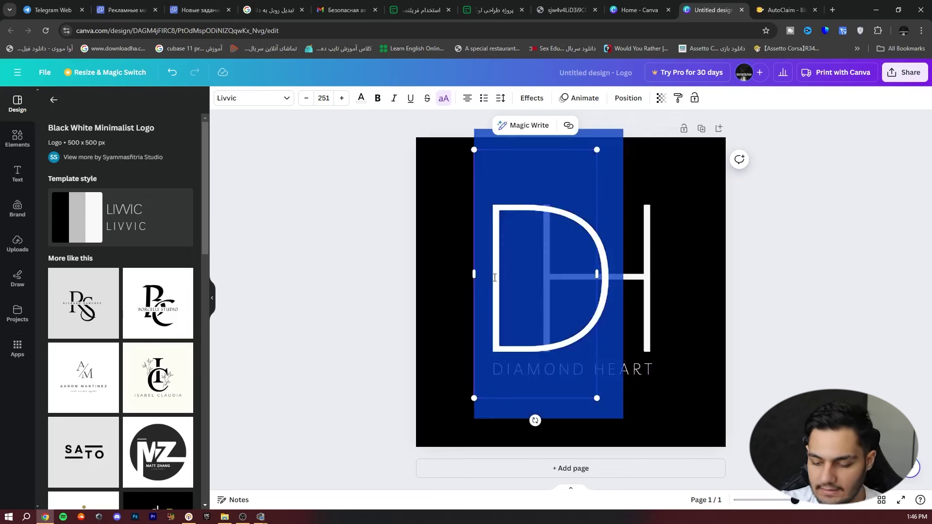
type("س")
key("BackSpace")
type("S")
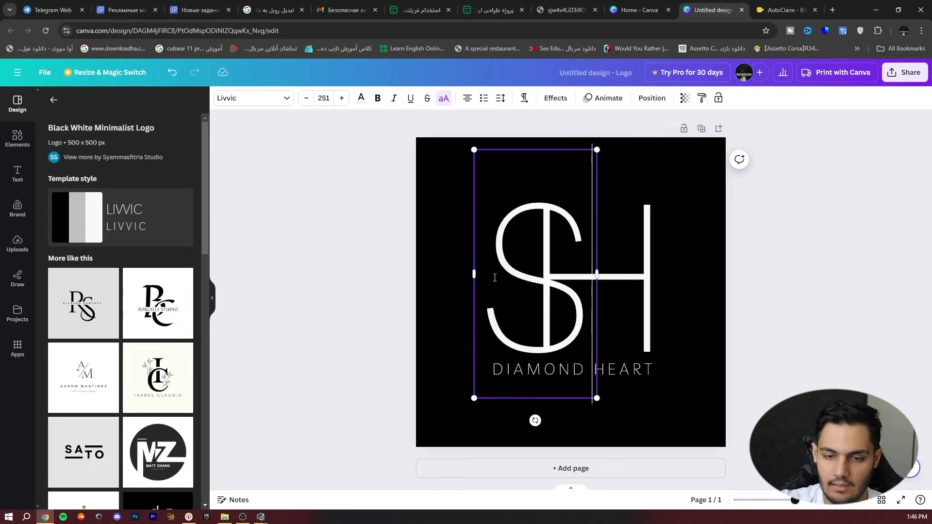
Replace the large H in the monogram with the letter M.
left_click(708, 282)
left_click(640, 277)
left_click(641, 277)
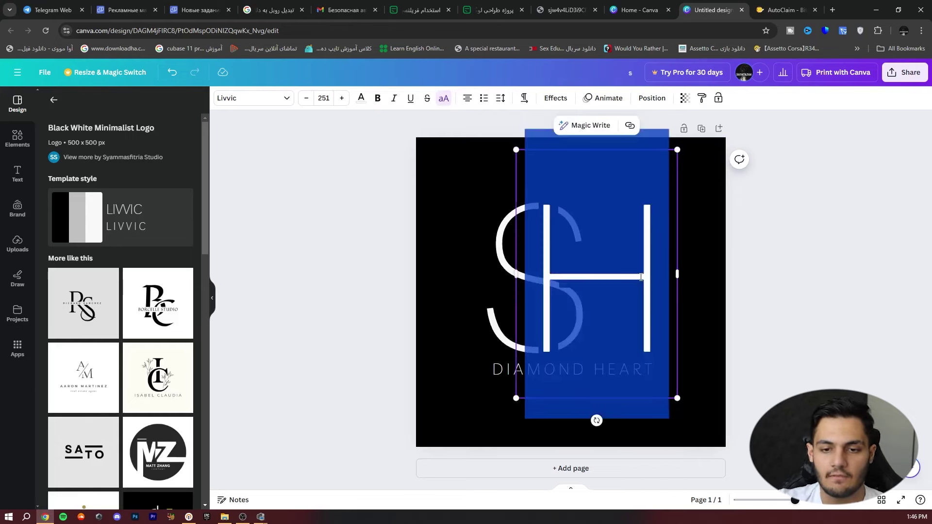
type("M")
left_click(718, 290)
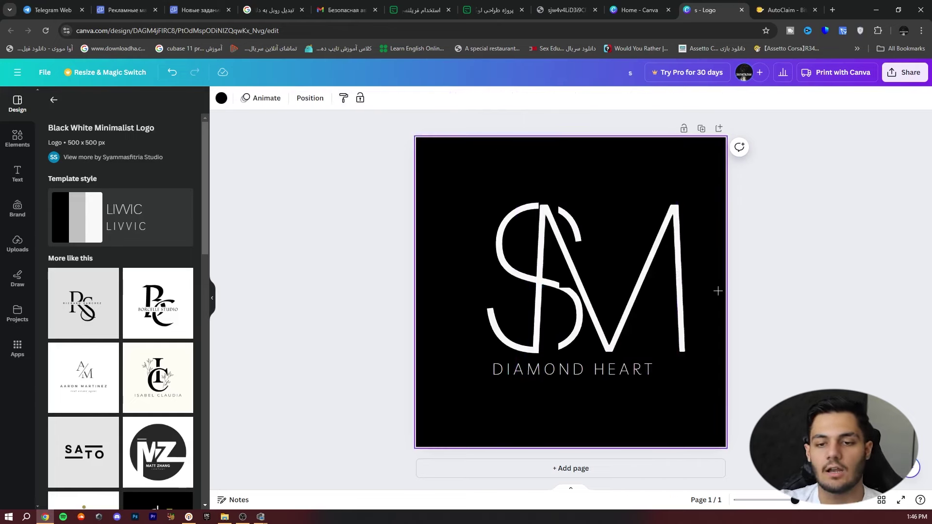
Try the monogram letters in swapped order, changing the M to S and the original S to M.
mouse_move(652, 279)
left_mouse_down()
mouse_move(643, 278)
mouse_move(650, 280)
left_mouse_up()
double_click(634, 283)
type("S")
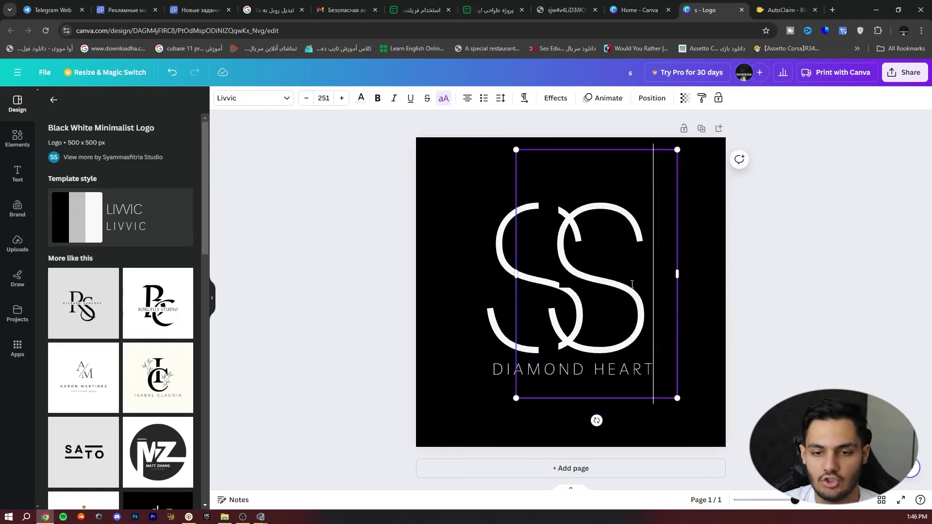
left_click_drag(651, 281, 520, 273)
left_click(505, 243)
left_click(503, 242)
double_click(503, 242)
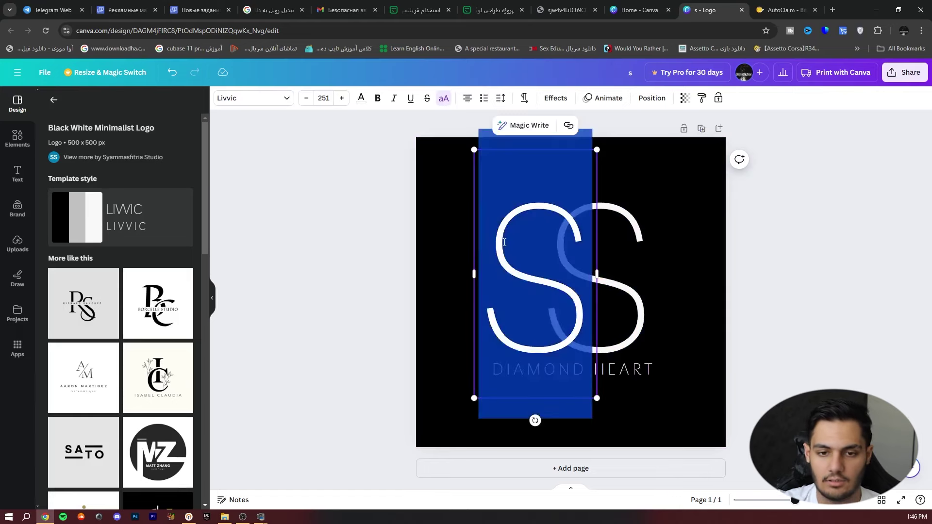
type("N")
left_click(807, 244)
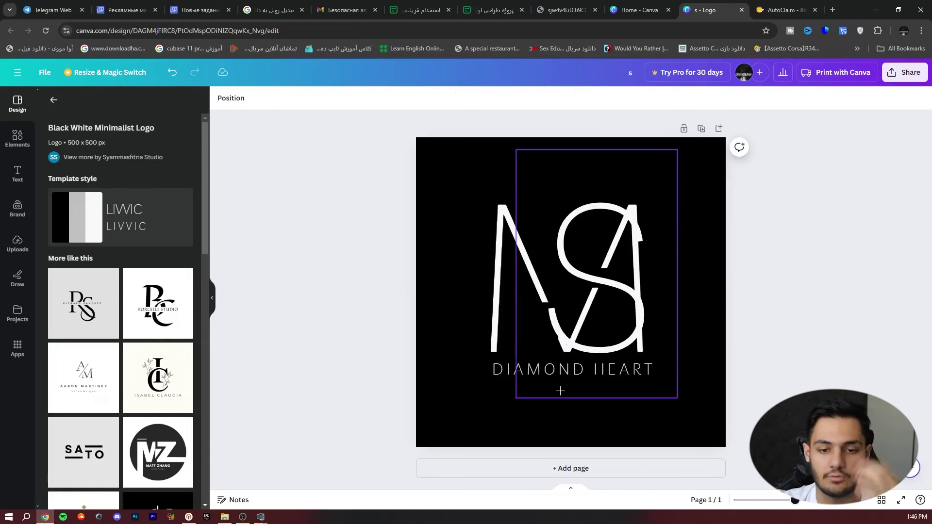
Replace the DIAMOND HEART text under the monogram with SWEET MONEY.
double_click(535, 370)
type("SWE")
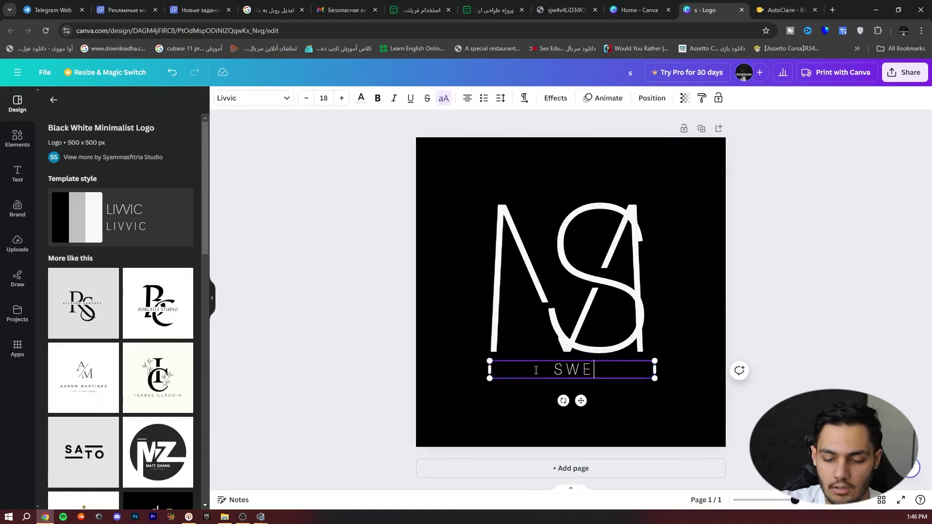
type("ET MONEY")
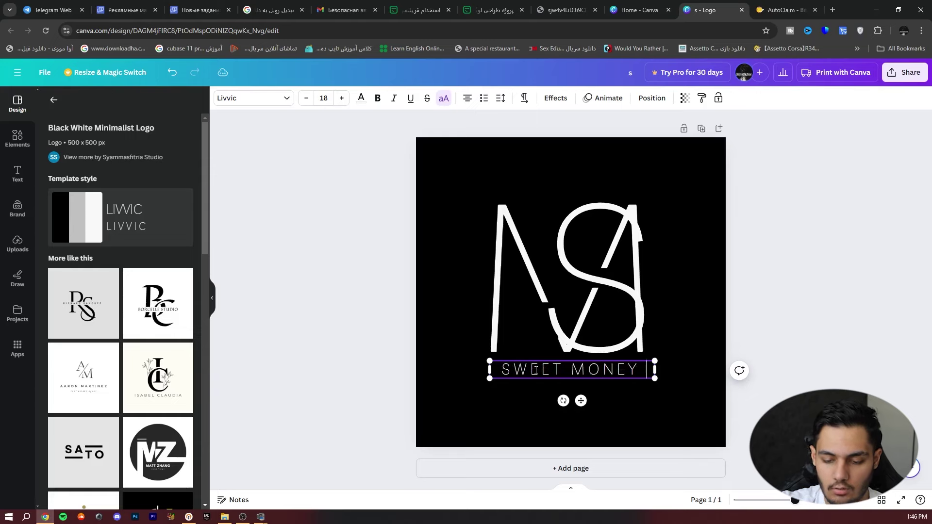
left_click(838, 258)
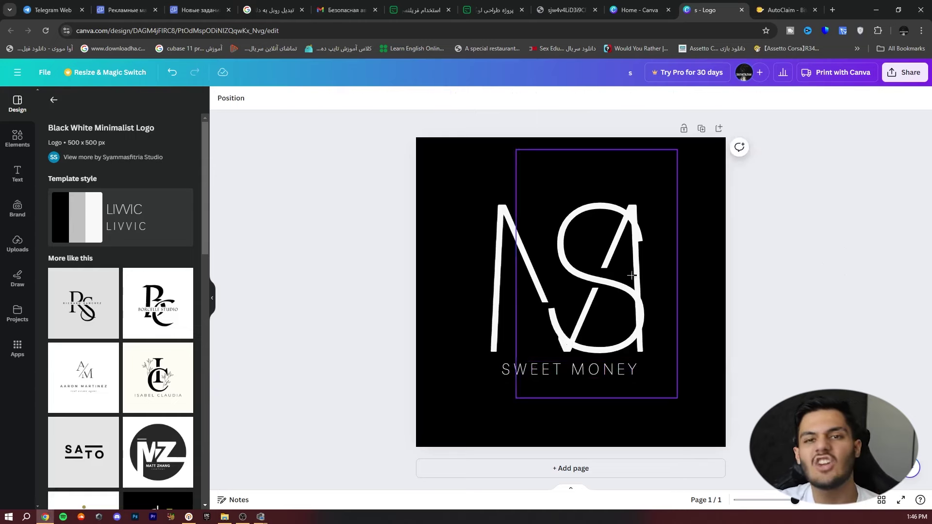
Shift the monogram's second letter slightly, change it to M, and change the first letter to S.
left_click_drag(580, 312, 586, 271)
double_click(565, 275)
type("M")
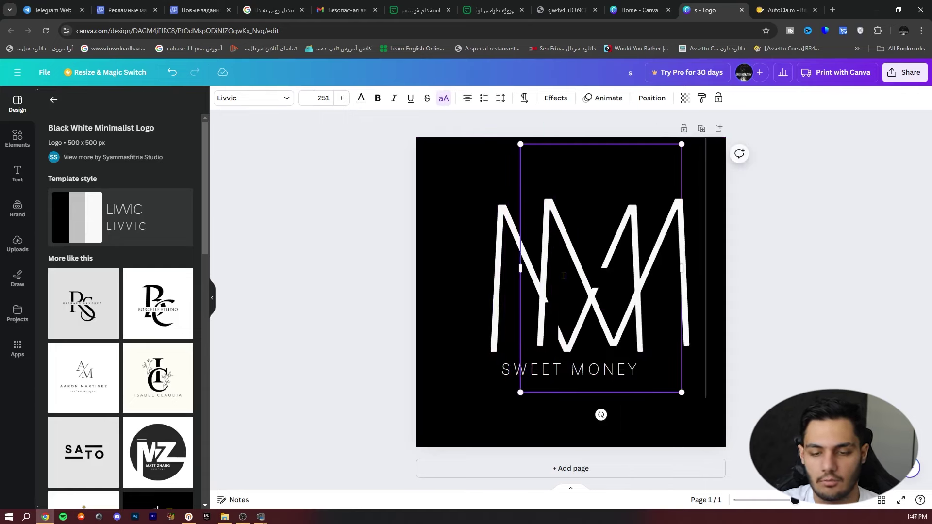
left_click(499, 252)
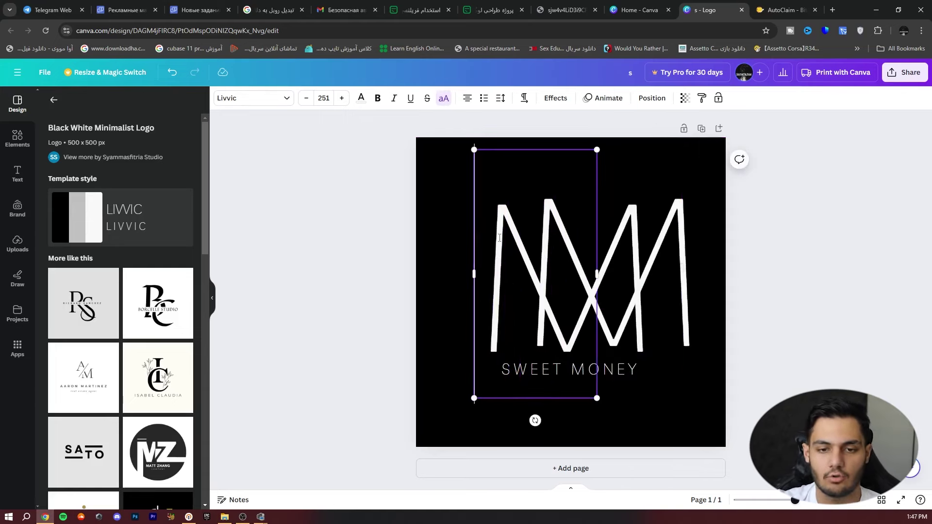
double_click(495, 231)
type("S")
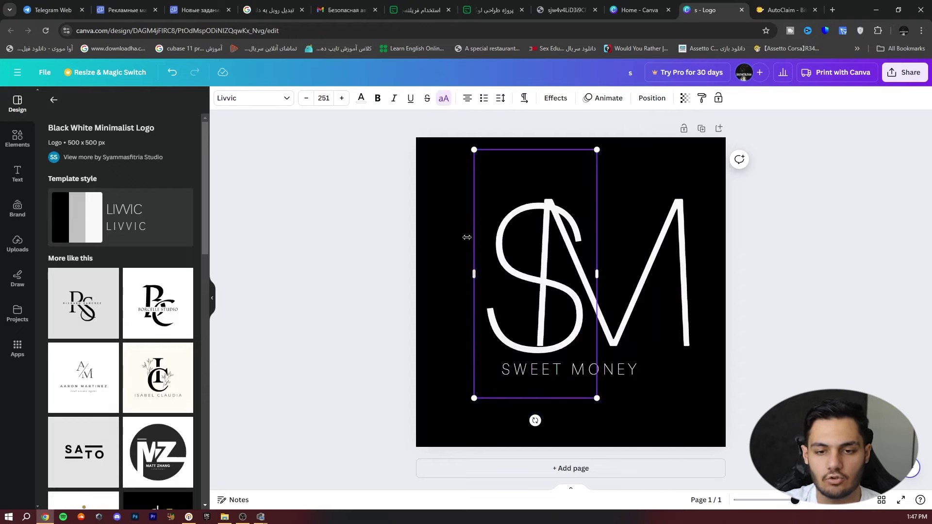
Shift the M to the right so it overlaps less of the S.
left_click(823, 233)
left_click(546, 267)
key("shift+Right")
key("shift+Right")
key("shift+Right")
key("shift+Right")
key("shift+Right")
key("shift+Right")
key("shift+Right")
key("shift+Right")
key("shift+Right")
key("shift+Right")
key("shift+Right")
key("shift+Right")
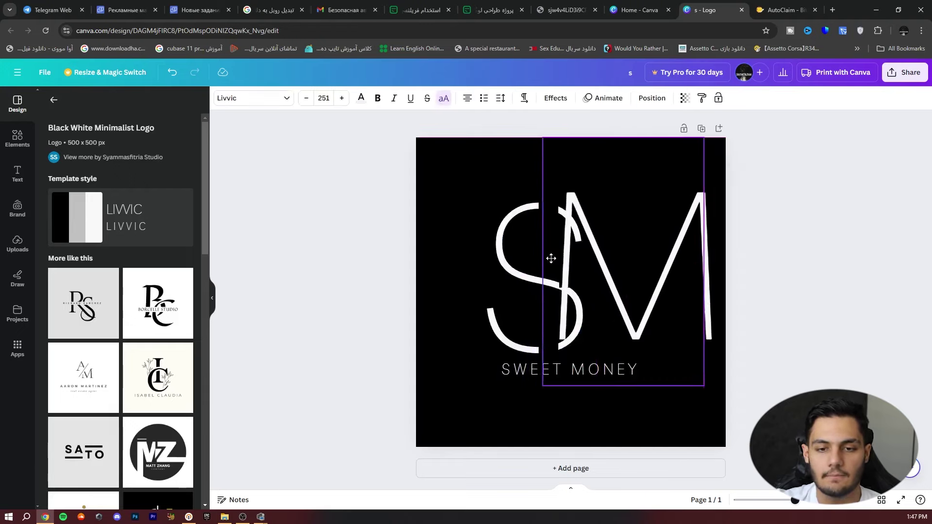
Shift the S left and raise the M so its left stem crosses the right side of the S.
left_click_drag(523, 260, 532, 262)
left_click_drag(657, 254, 591, 246)
mouse_move(492, 254)
left_mouse_down()
mouse_move(474, 254)
mouse_move(487, 250)
left_mouse_up()
left_click_drag(497, 238, 476, 248)
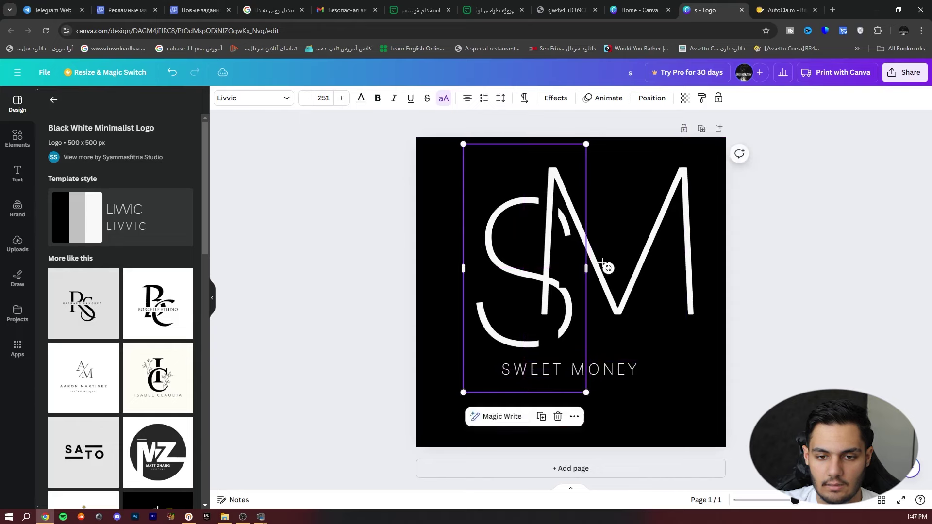
Try a centred monogram layout with the S in the middle of the M and the M raised above it.
left_click(626, 264)
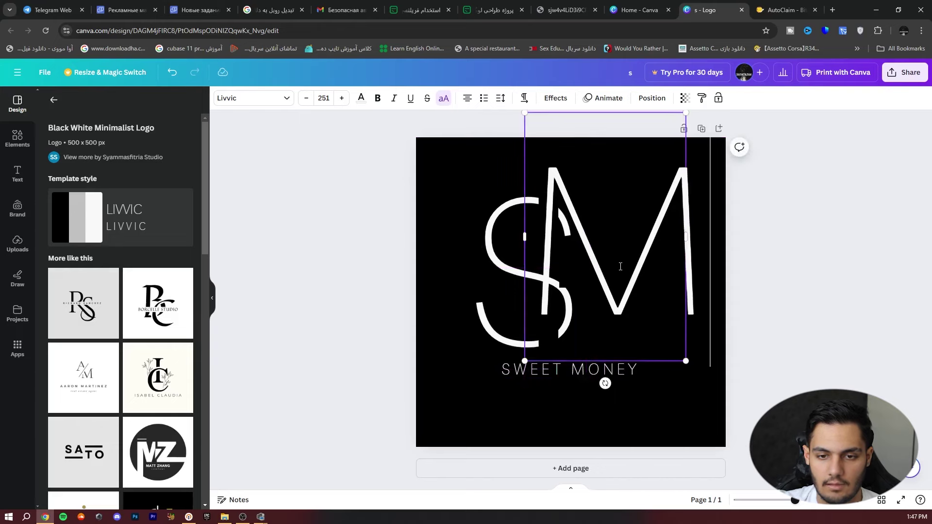
double_click(623, 269)
left_click_drag(649, 232, 604, 228)
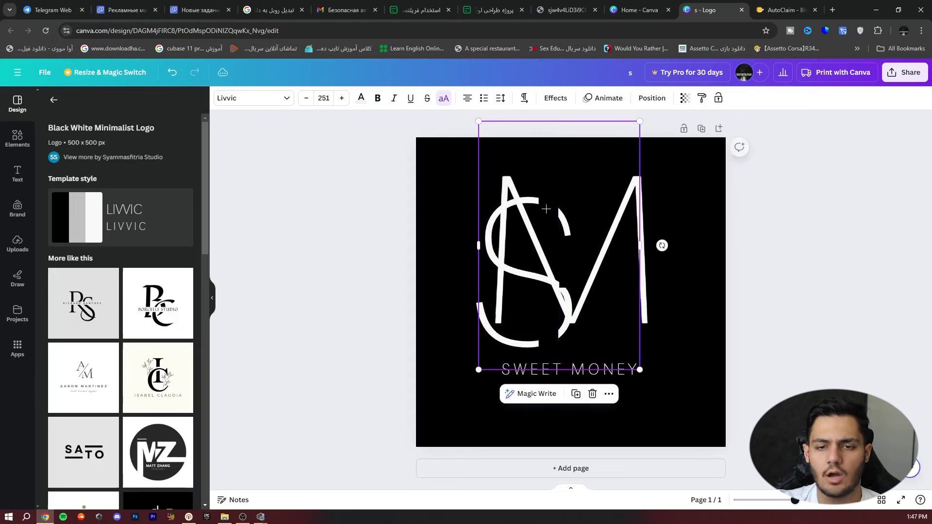
left_click(552, 204)
left_click(431, 191)
left_click(474, 194)
left_click_drag(474, 193, 520, 200)
left_click(755, 234)
mouse_move(562, 238)
left_mouse_down()
mouse_move(577, 242)
mouse_move(565, 240)
left_mouse_up()
left_click(778, 229)
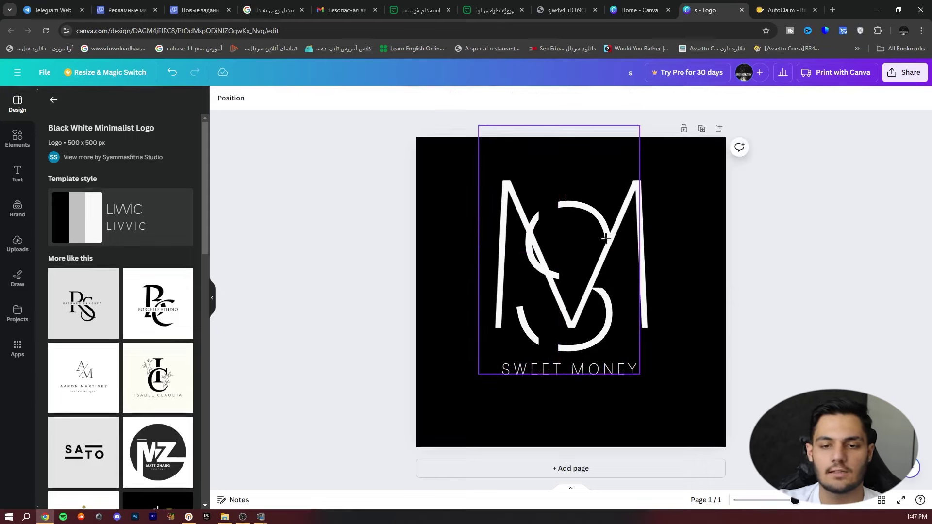
left_click_drag(638, 197, 638, 164)
left_click(801, 276)
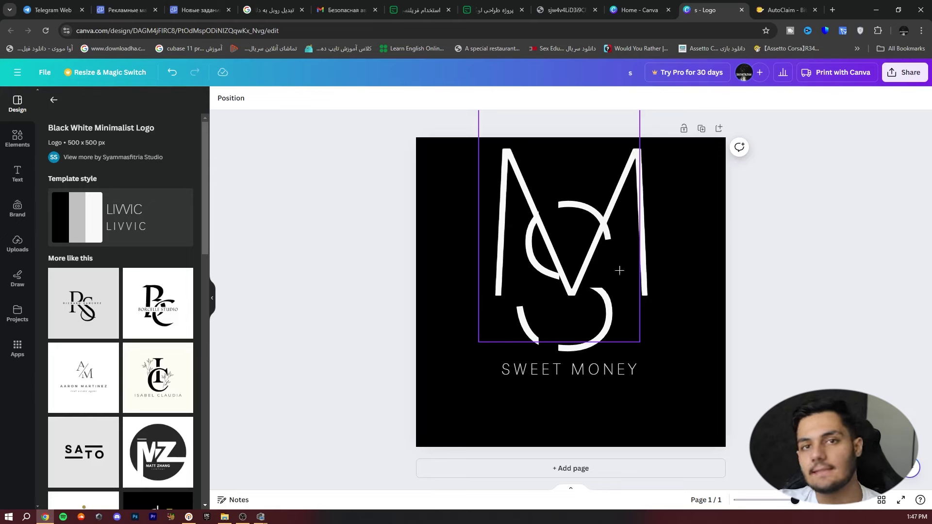
Change the logo's background colour to the off-white document colour.
left_click(710, 288)
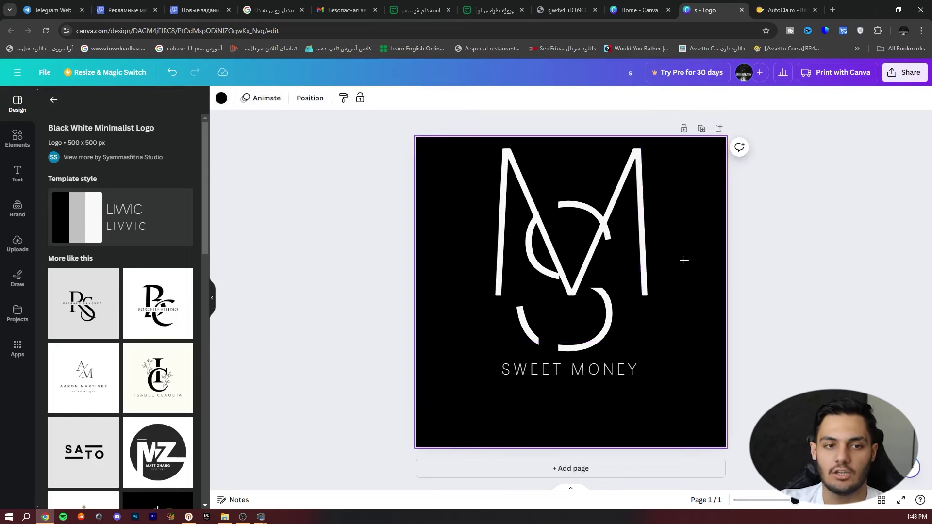
left_click(221, 98)
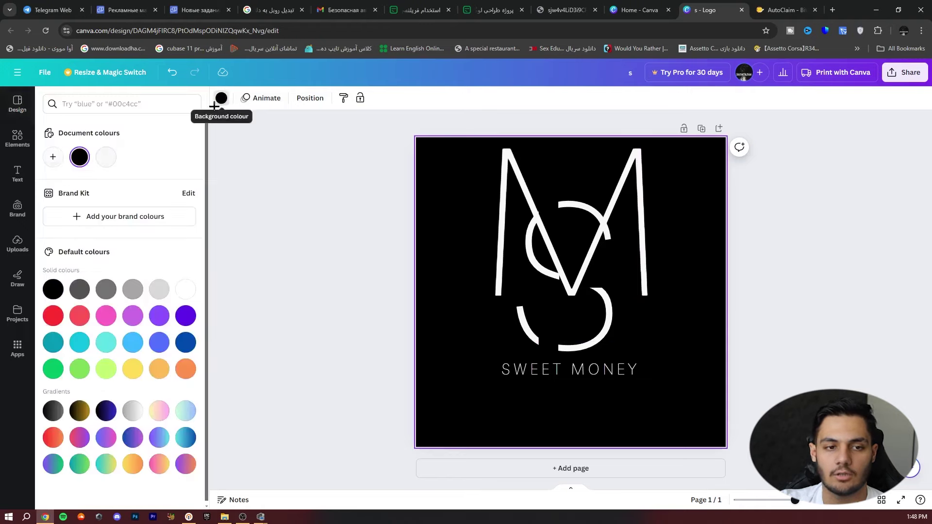
left_click(106, 157)
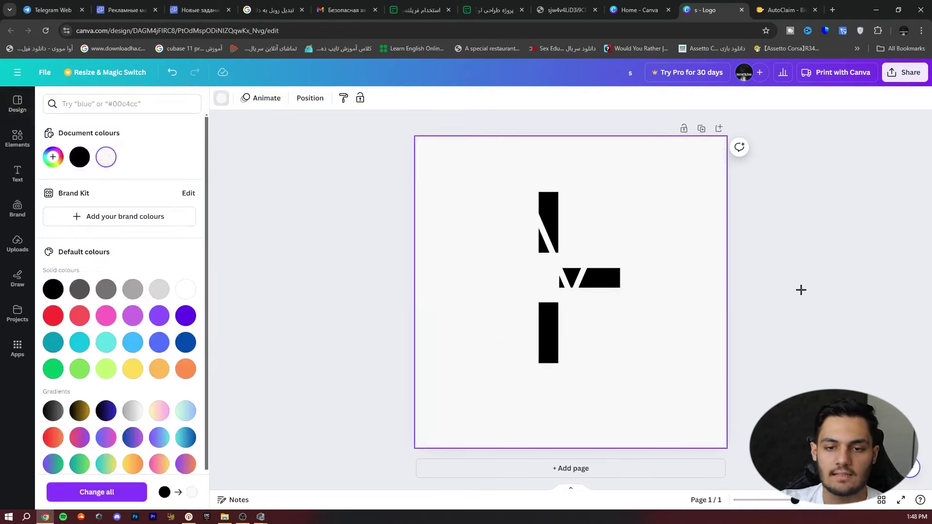
Try light red and dark purple on the M and settle on black as its text colour.
left_click(576, 226)
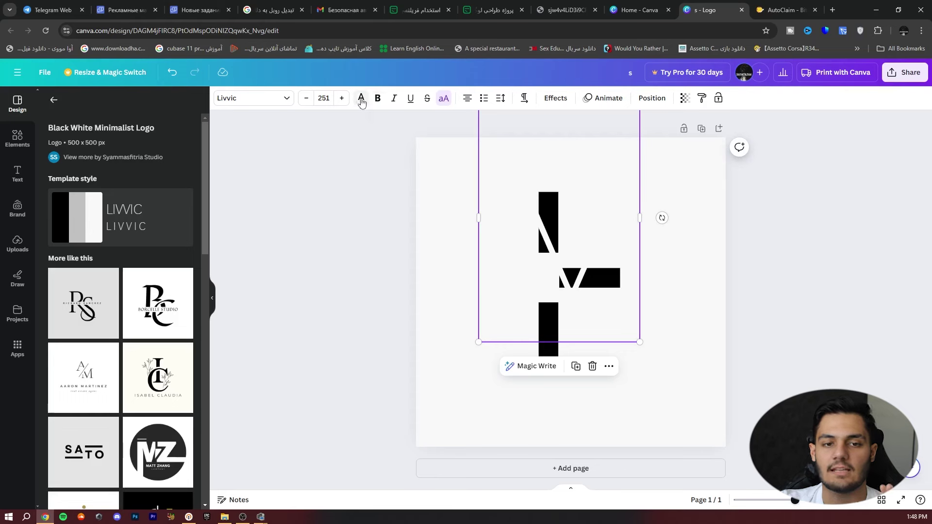
left_click(361, 99)
left_click(80, 316)
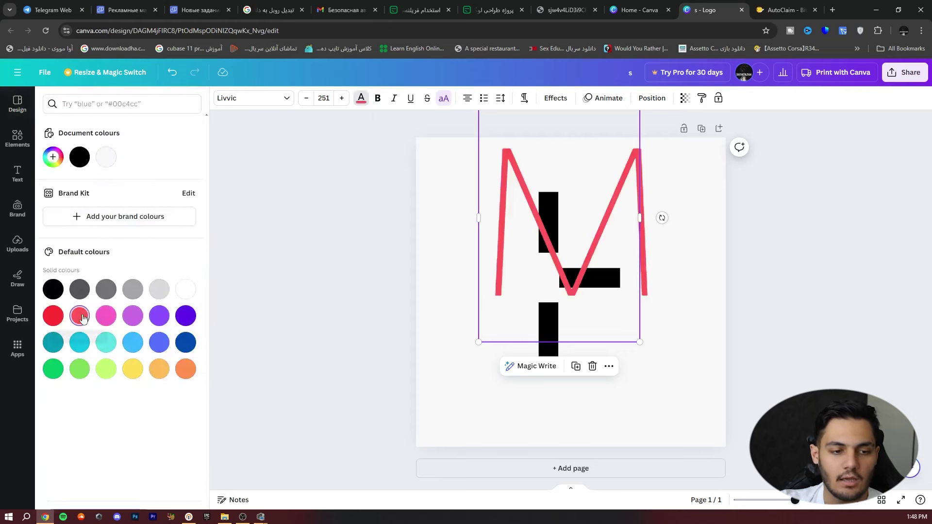
left_click(183, 316)
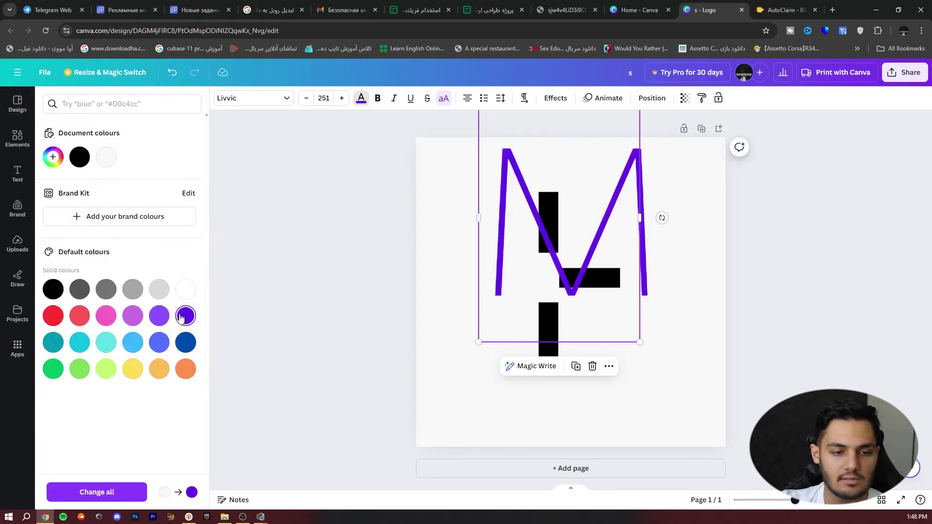
left_click(53, 289)
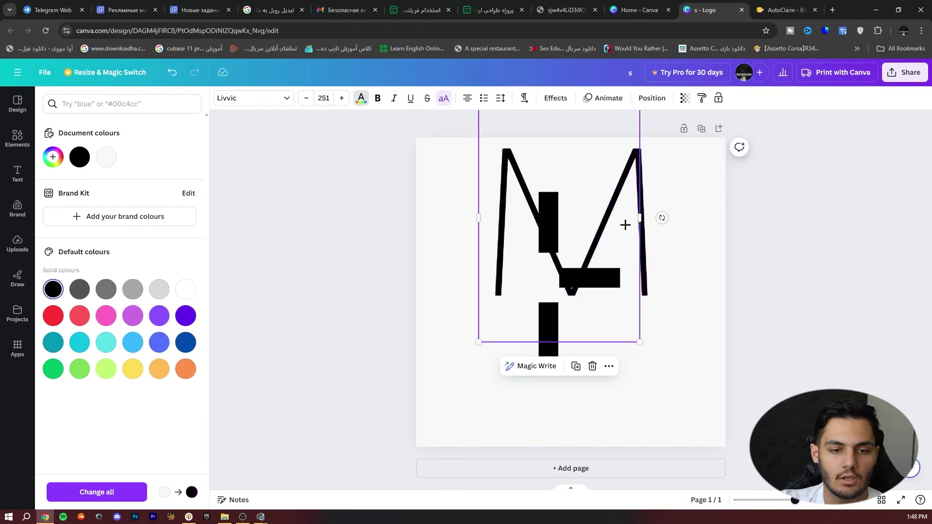
Recolour the SWEET MONEY text black.
left_click(478, 379)
left_click(505, 365)
left_click(512, 300)
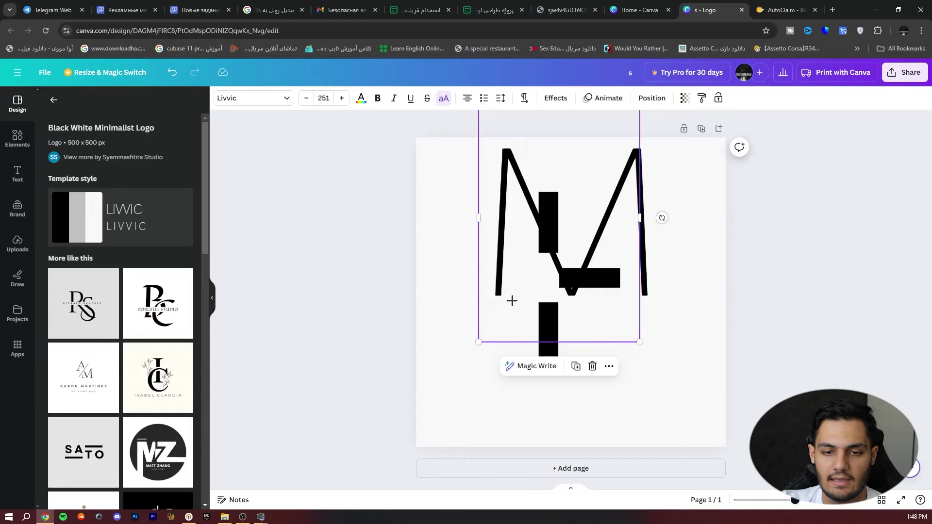
left_click(368, 102)
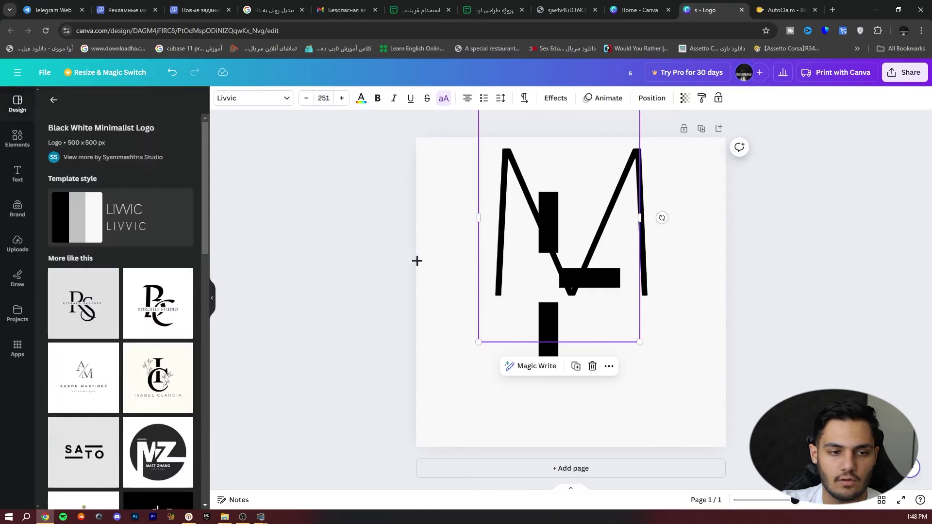
left_click(661, 315)
left_click(797, 204)
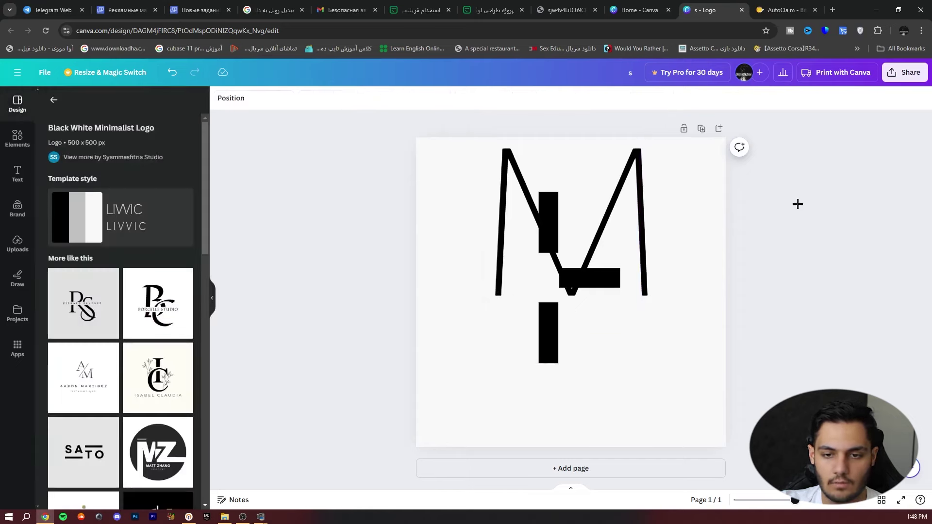
left_click(657, 182)
left_click(673, 191)
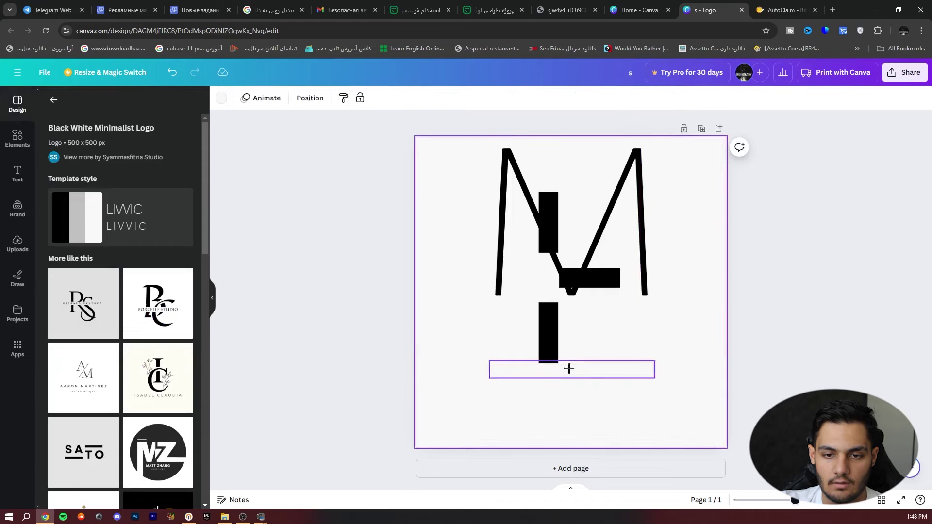
left_click(549, 372)
left_click(361, 98)
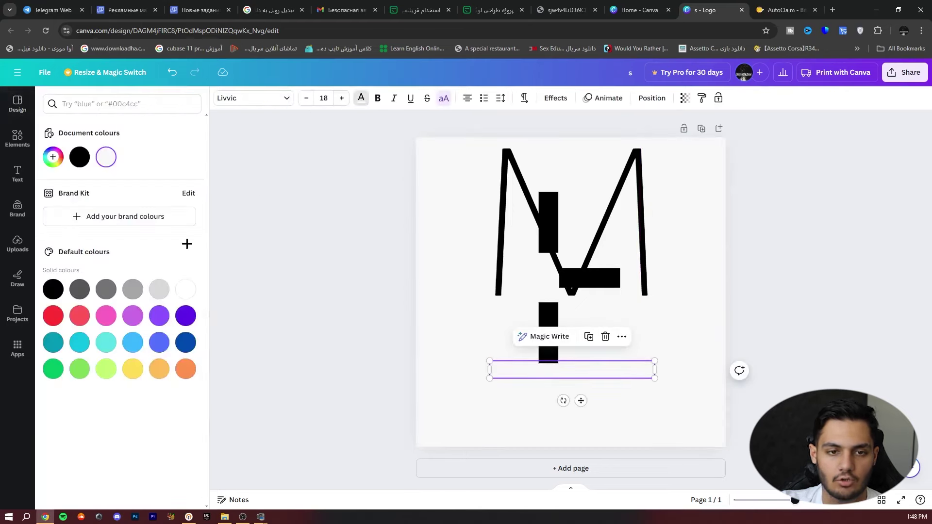
left_click(61, 288)
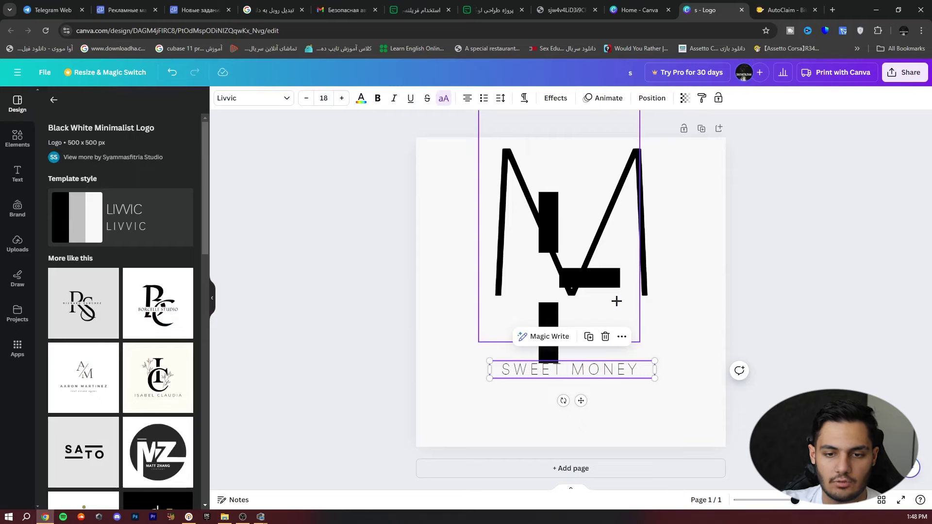
Move the M clear of the S to the right edge of the page and recolour the S black.
left_click(616, 301)
left_click_drag(617, 301, 642, 300)
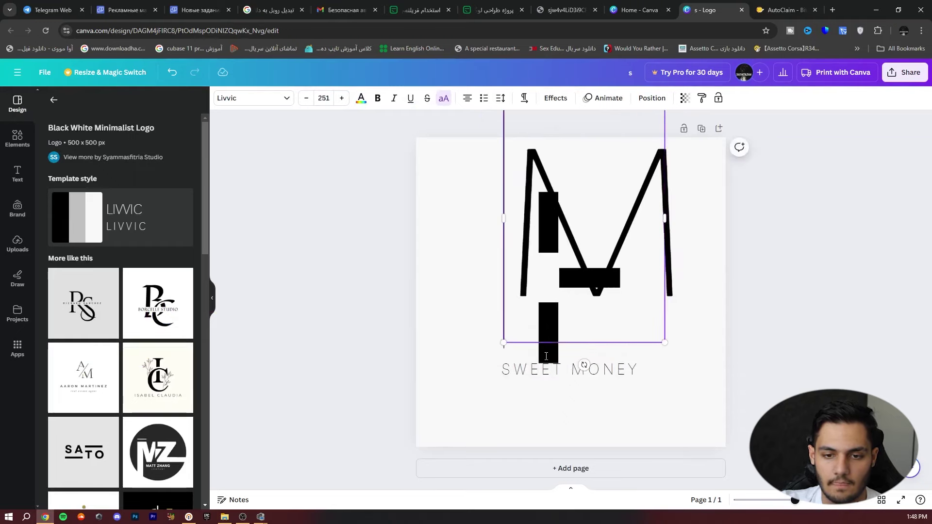
left_click(484, 311)
left_click_drag(494, 253, 680, 256)
left_click(534, 278)
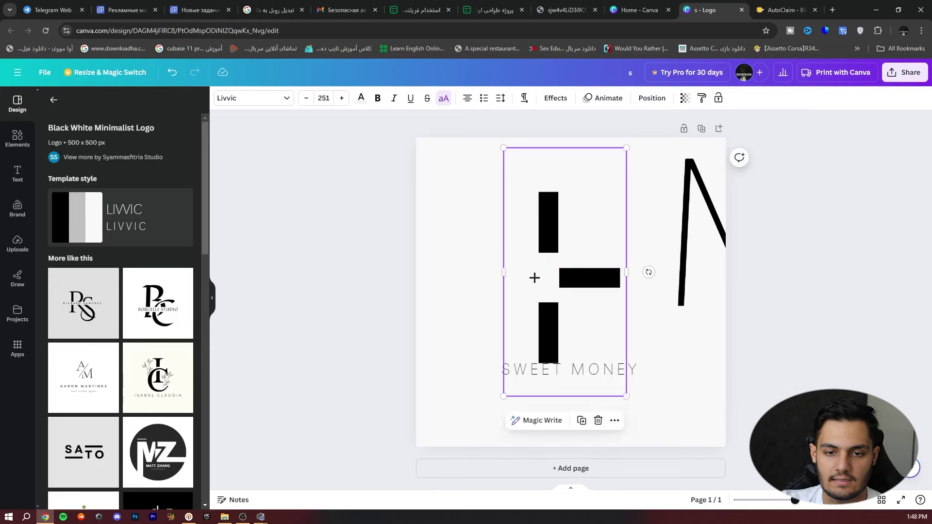
left_click(362, 98)
left_click(57, 289)
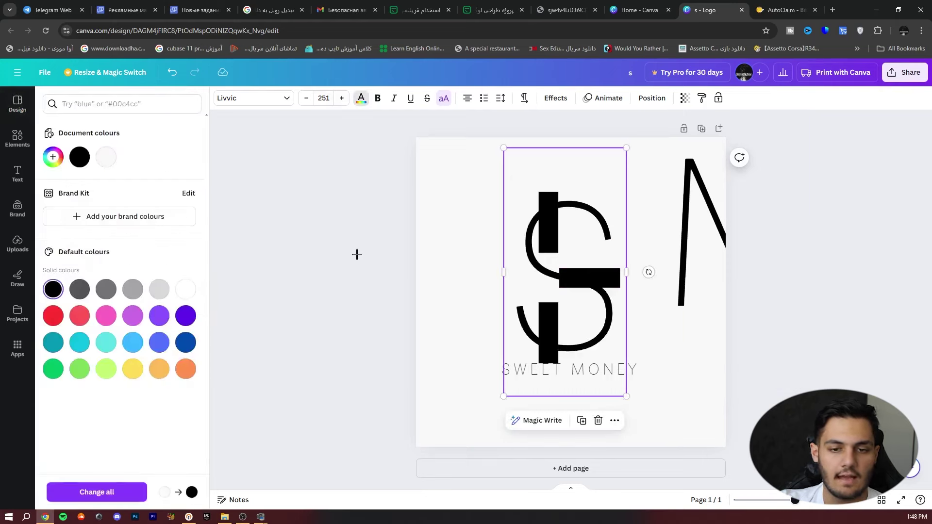
left_click(354, 254)
left_click_drag(670, 232, 723, 233)
Recolour the three black masking bars over the S with the background's off-white.
left_click(544, 354)
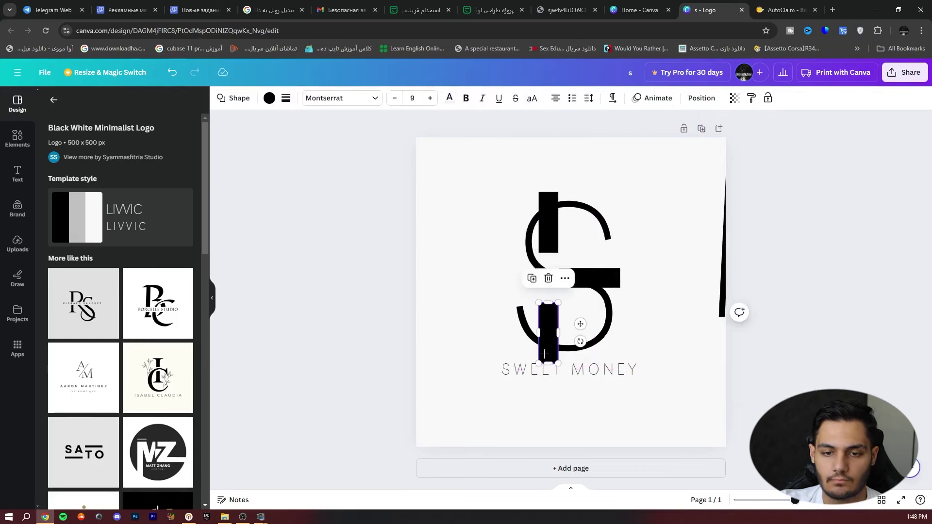
left_click(269, 99)
left_click(133, 156)
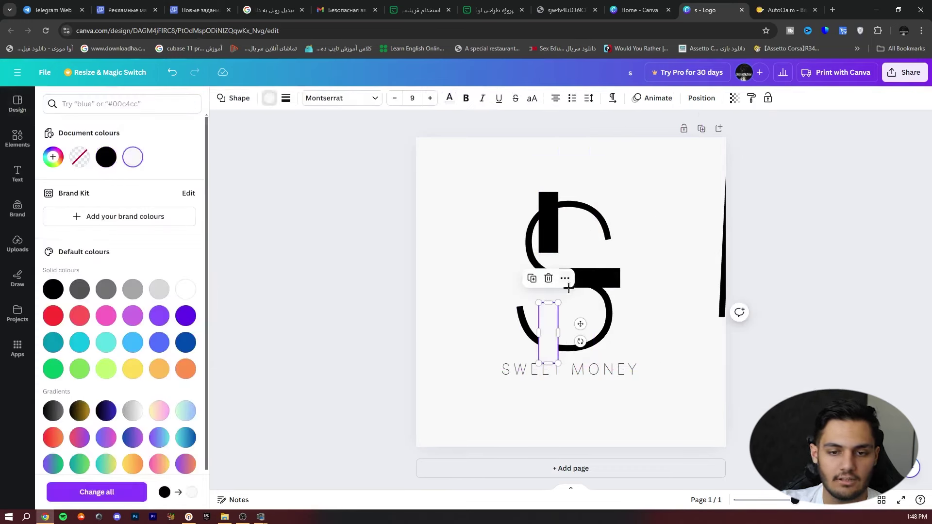
left_click(599, 282)
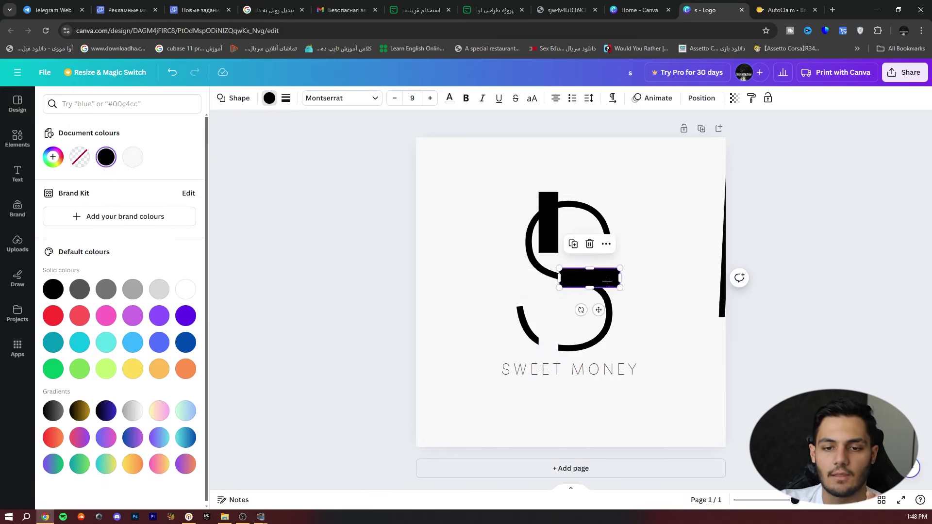
left_click(269, 98)
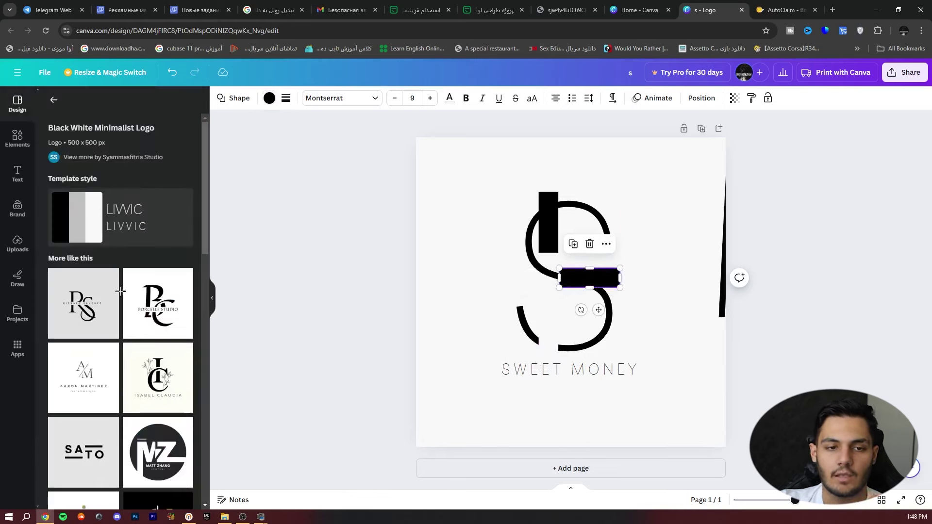
left_click(270, 99)
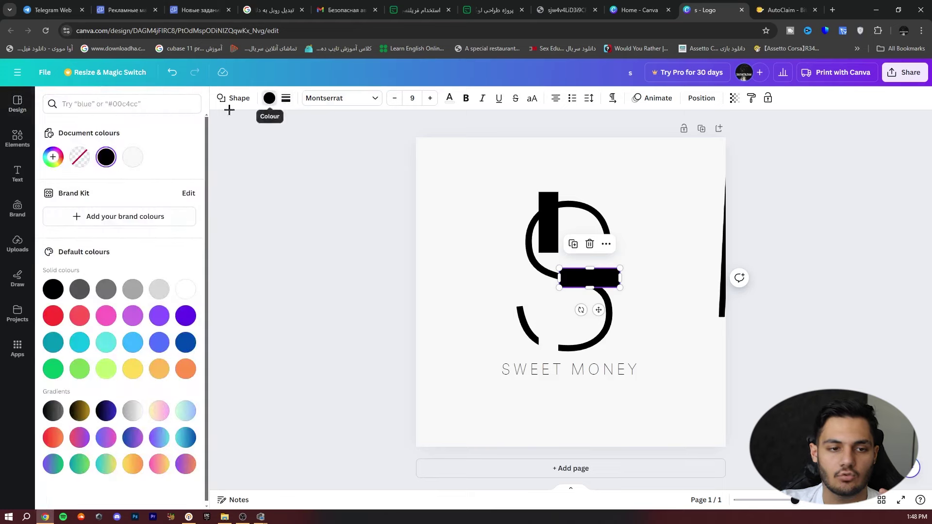
left_click(133, 157)
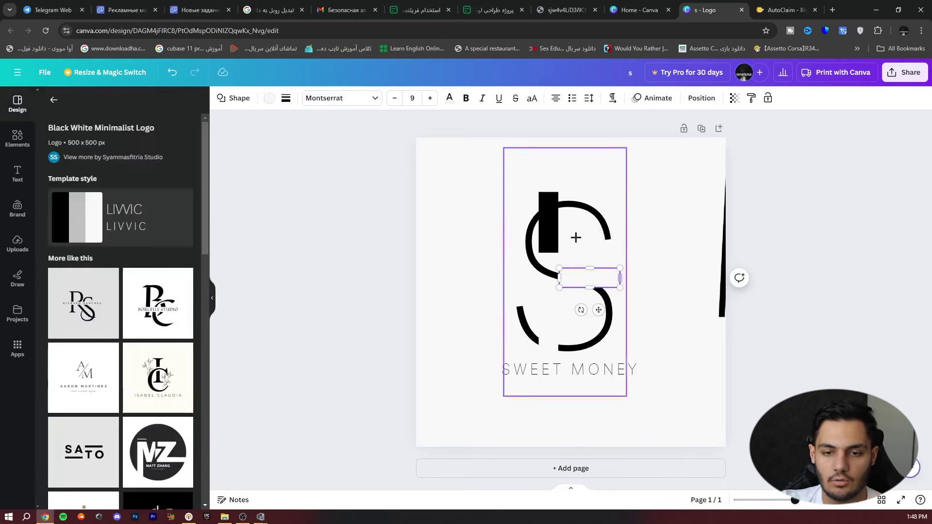
left_click(544, 202)
left_click(267, 99)
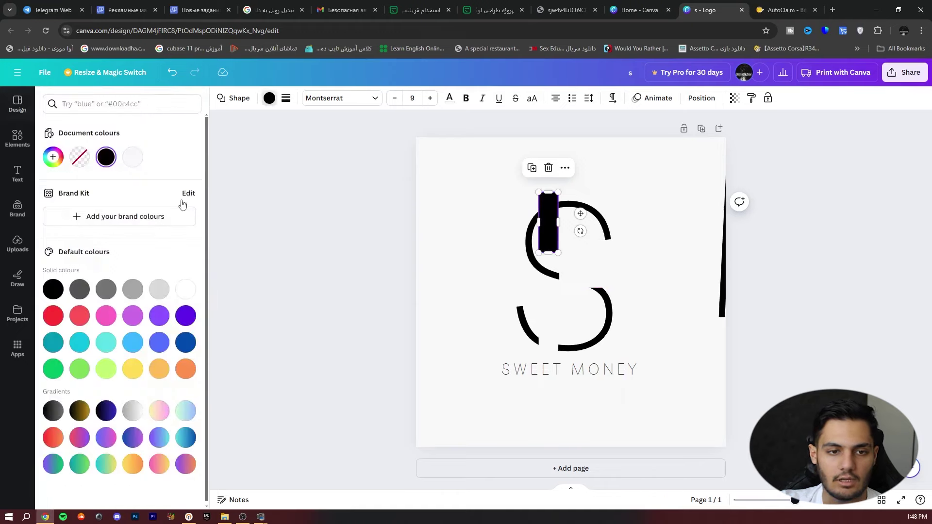
left_click(132, 156)
Shift the S and its lower masking bar left, and place the M across the right side of the S.
left_click_drag(719, 242, 663, 225)
left_click(546, 320)
left_click_drag(529, 304, 492, 298)
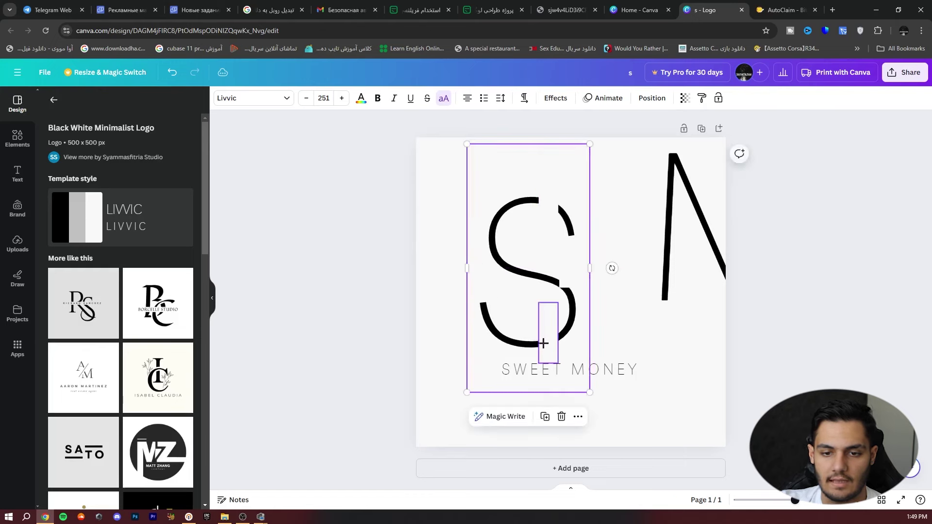
left_click(540, 335)
left_click_drag(540, 334, 517, 338)
left_click_drag(713, 236, 558, 273)
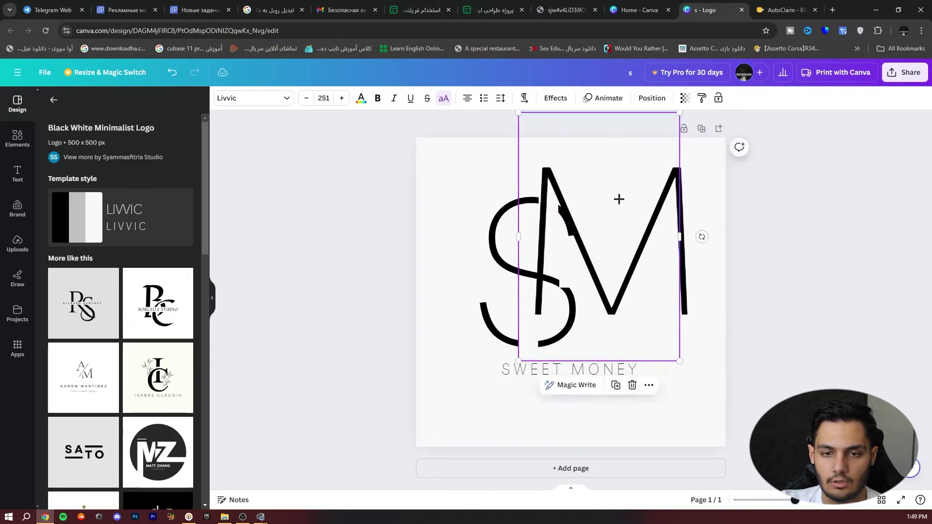
Move the upper masking bar left and tilt it slightly so its gap follows the M's stem, with the M placed back over the S.
mouse_move(534, 187)
left_mouse_down()
mouse_move(526, 187)
mouse_move(647, 188)
left_mouse_up()
left_click(538, 187)
left_click_drag(538, 188, 538, 182)
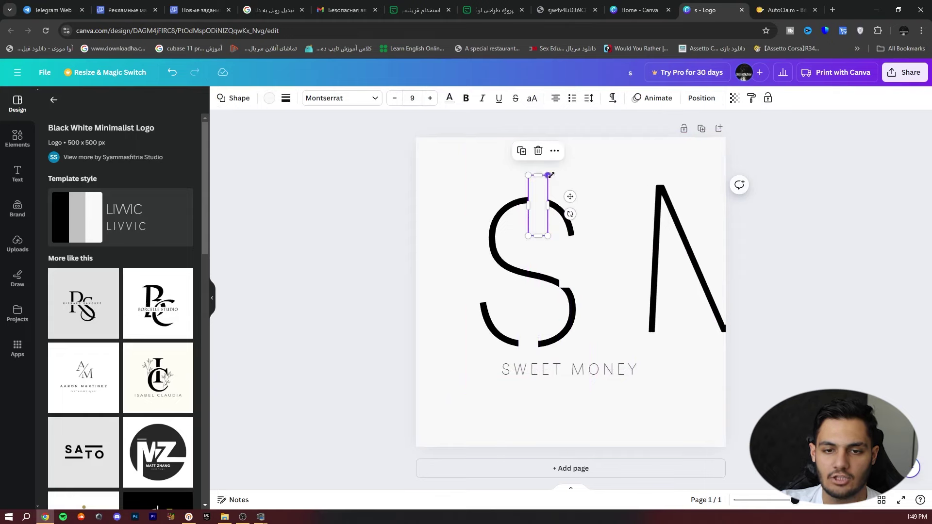
left_click_drag(570, 213, 567, 222)
left_click_drag(681, 214, 561, 194)
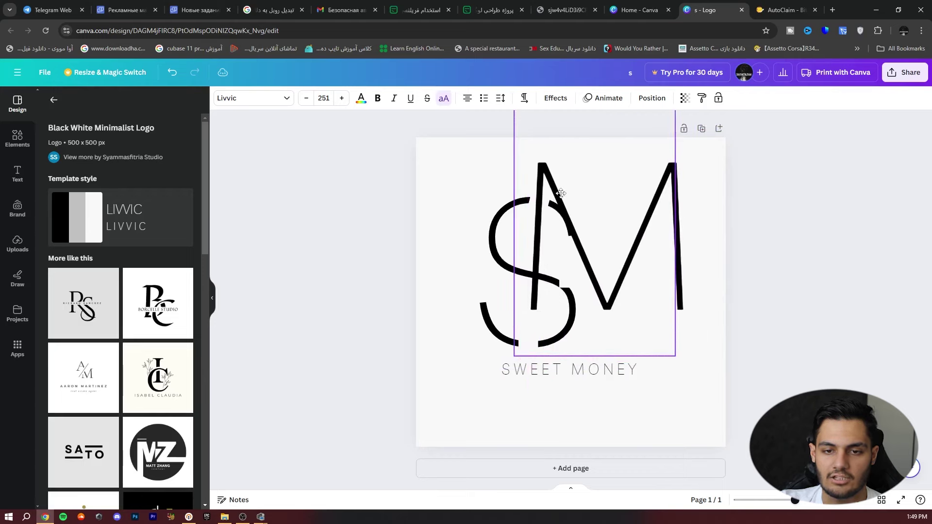
Move the M aside, place the lower masking bar over the S's bottom curve with a slight tilt, and return the M over the S.
double_click(646, 228)
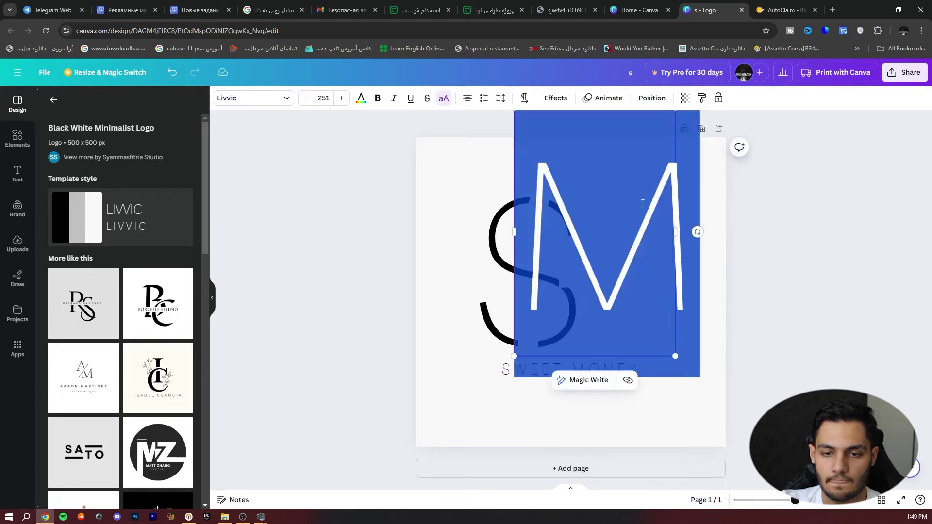
left_click_drag(665, 208, 845, 208)
left_click_drag(588, 258, 530, 343)
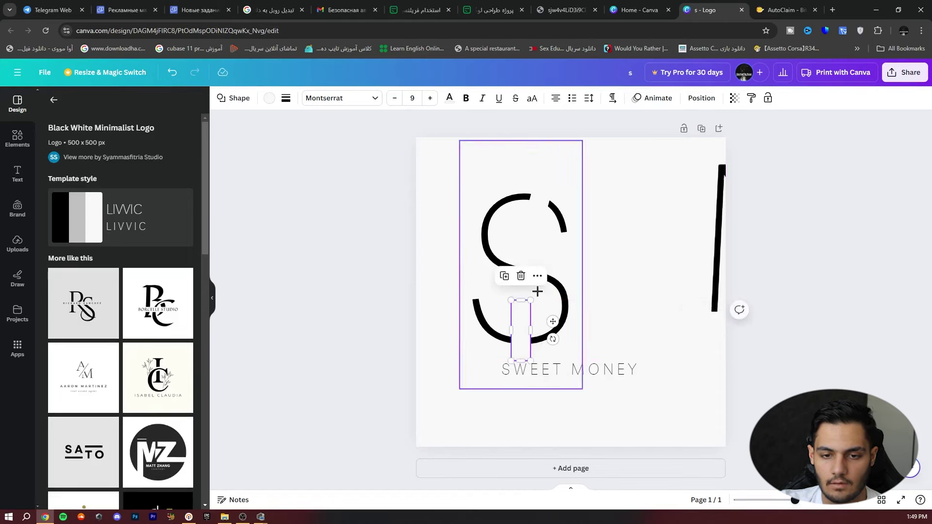
left_click_drag(553, 339, 552, 343)
left_click_drag(727, 226, 544, 219)
Cut a gap in the S's lower-right curve with another masking bar, and move the lower bar up to where the M's stem crosses the S.
left_click_drag(714, 349, 582, 314)
left_click(648, 312)
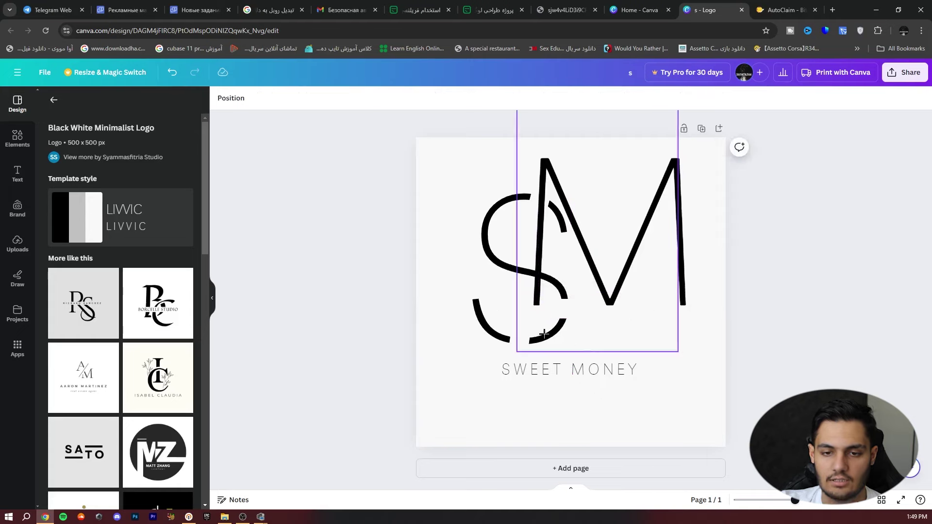
left_click_drag(539, 324, 531, 287)
left_click(619, 316)
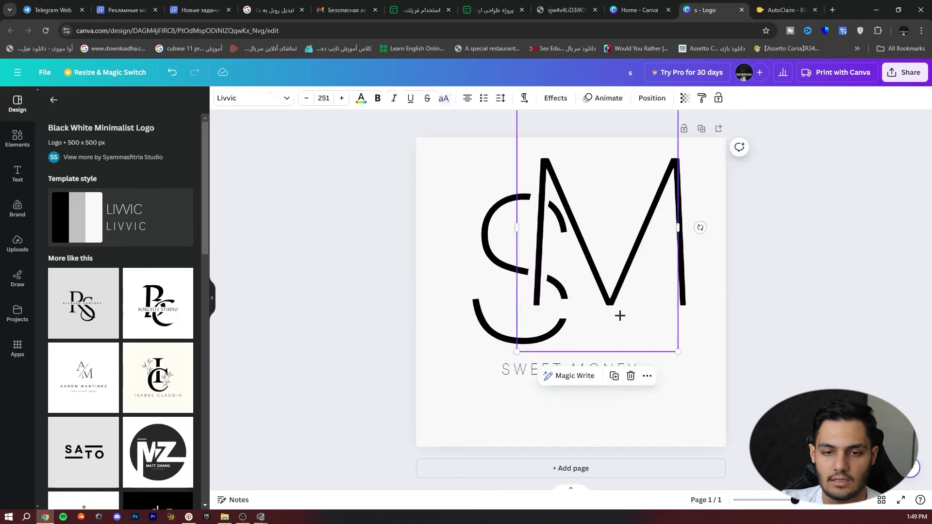
left_click(828, 302)
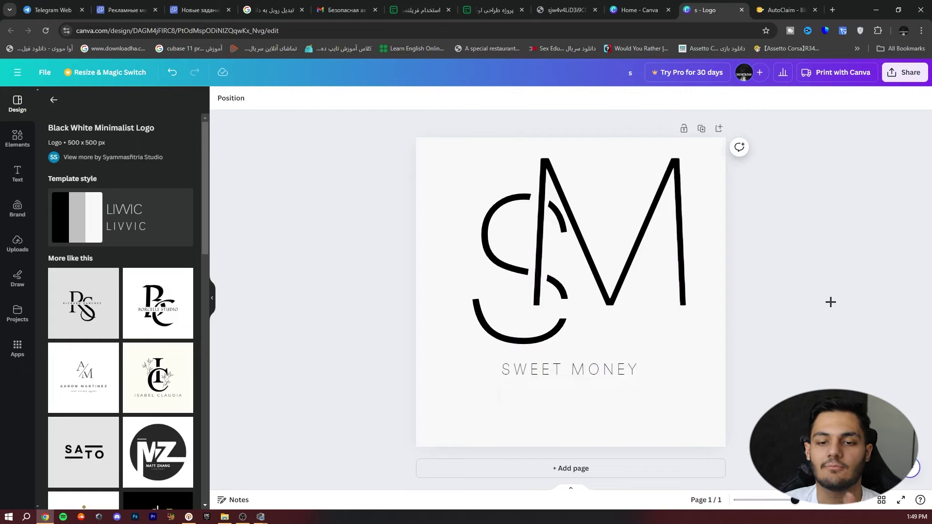
Shift the SWEET MONEY text slightly up and right beneath the monogram and make it bold.
left_click(575, 299)
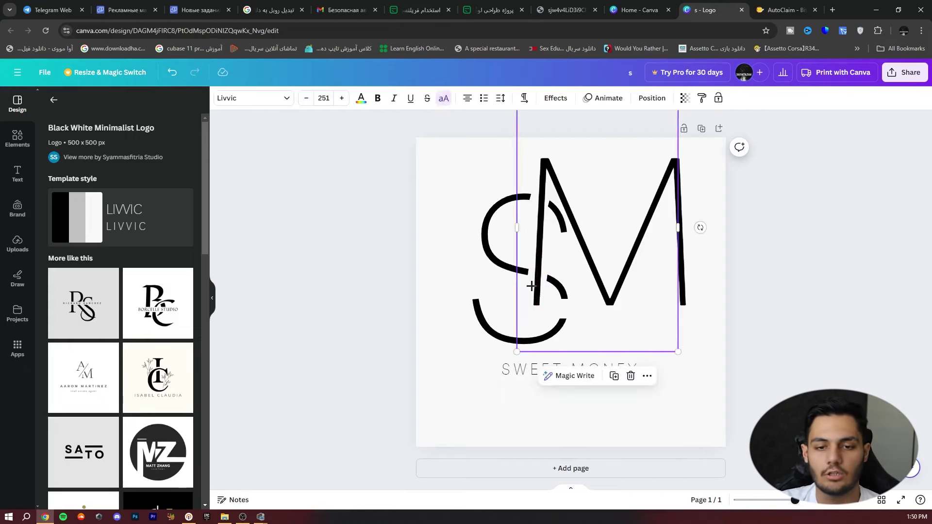
left_click(443, 277)
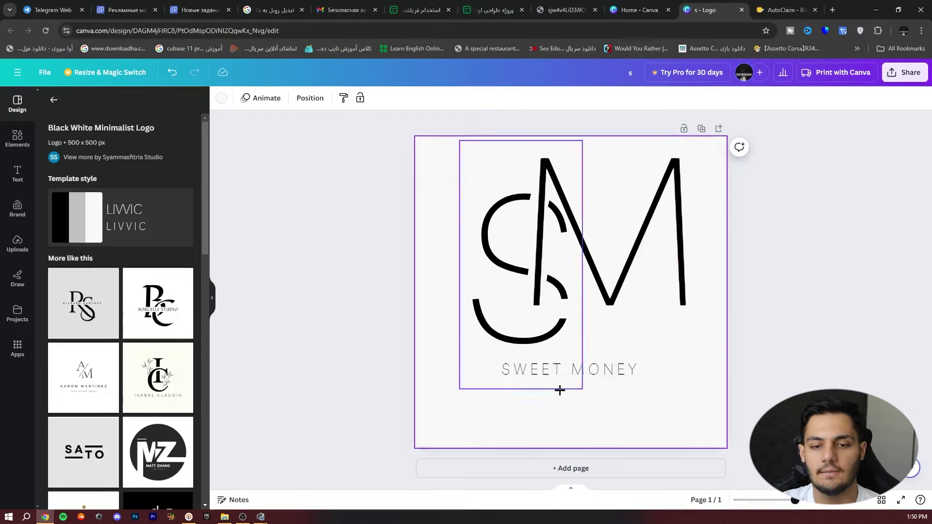
left_click(582, 372)
left_click_drag(581, 372, 591, 367)
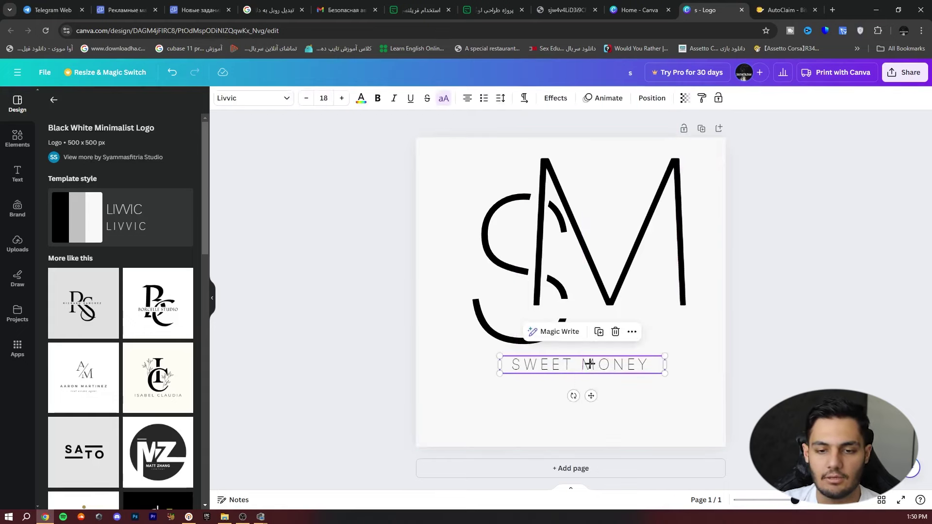
left_click(378, 98)
left_click(389, 245)
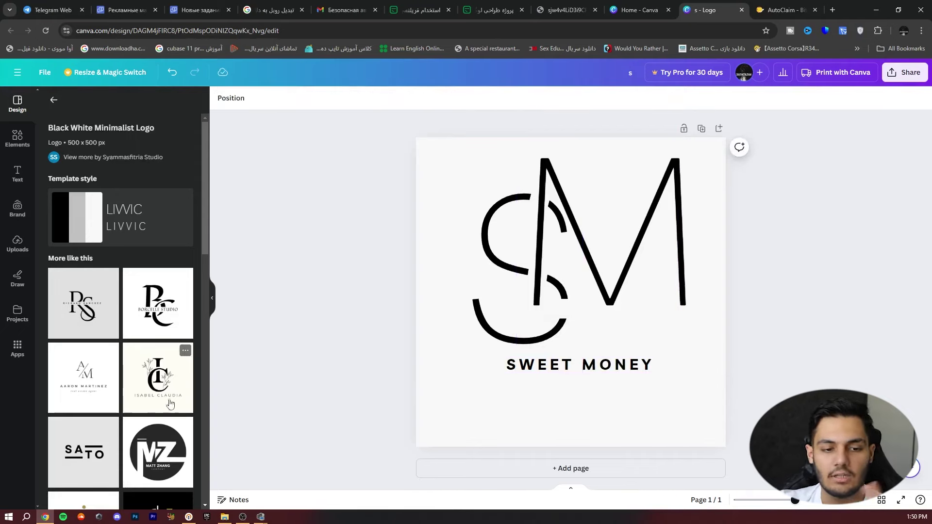
scroll(140, 359, "down", 3)
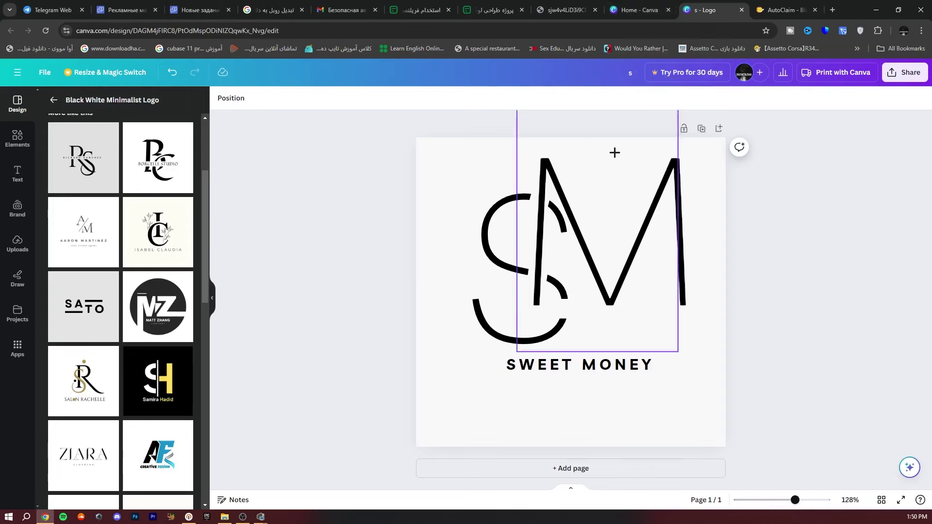
left_click(567, 10)
left_click(741, 3)
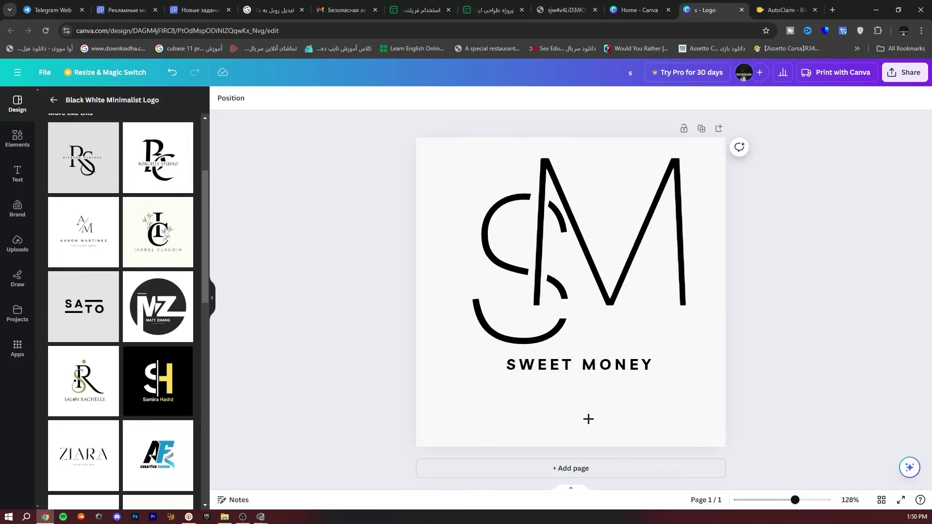
Add a text box with the person's full name, enlarge it to size 23.9, and centre it directly below SWEET MONEY.
key("t")
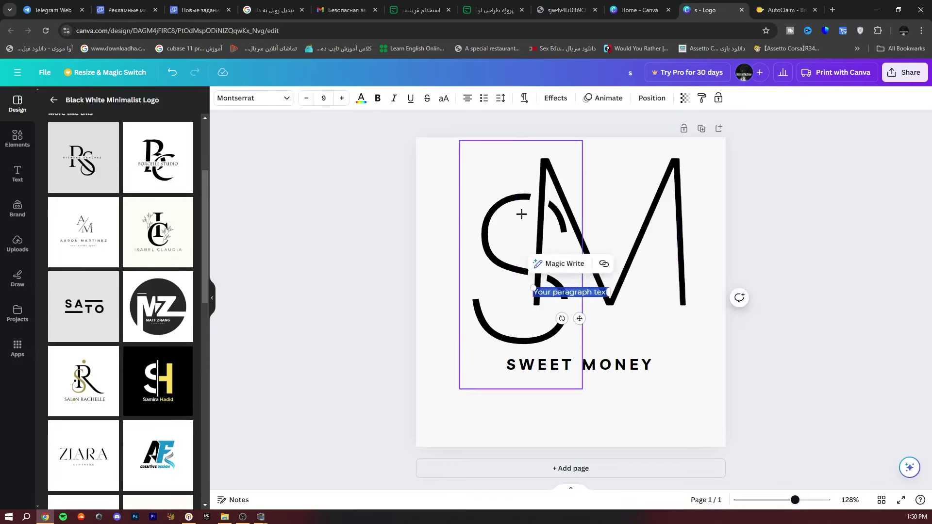
key("BackSpace")
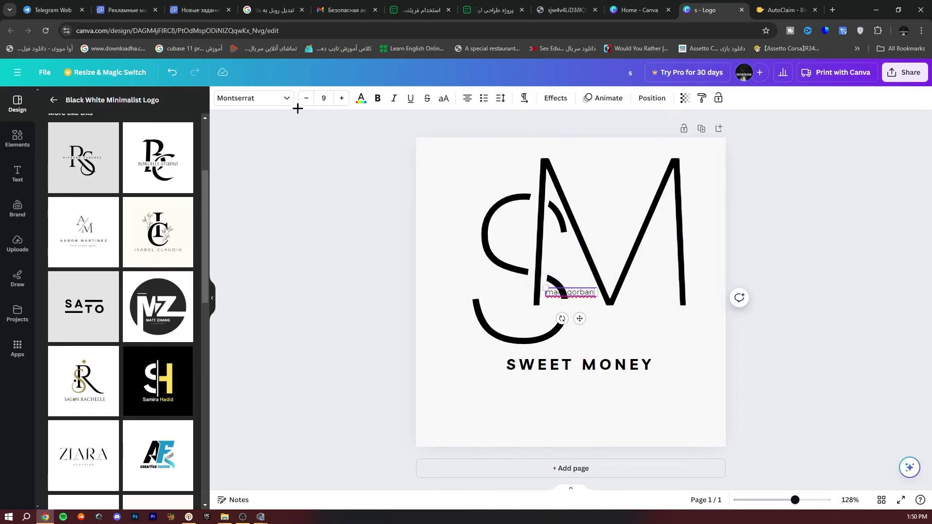
left_click(576, 292, "shift")
left_click_drag(544, 288, 502, 382)
left_click_drag(508, 381, 506, 378)
left_click_drag(672, 372, 617, 375)
left_click_drag(569, 385, 599, 389)
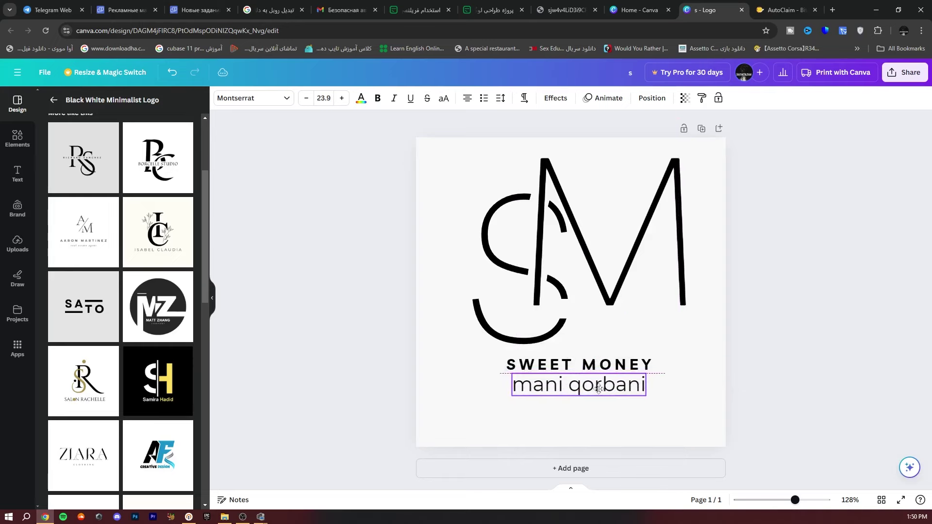
left_click(784, 321)
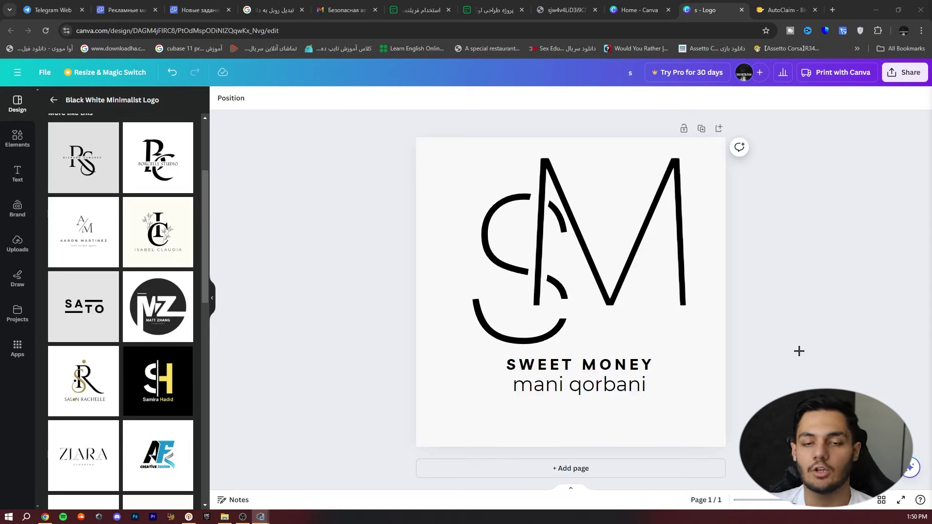
Download the logo as a PNG after rechecking the freelance project page, and open the downloaded s.png.
left_click(904, 73)
left_click(816, 331)
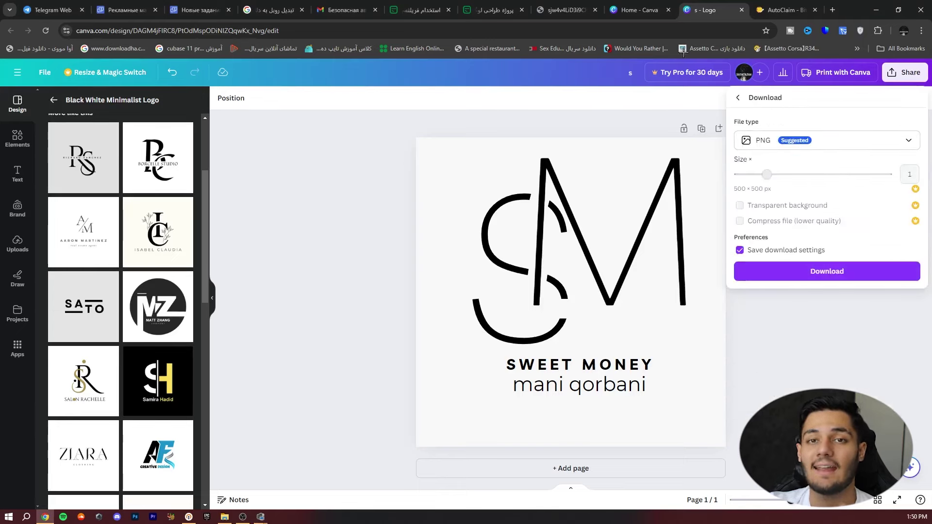
left_click(494, 2)
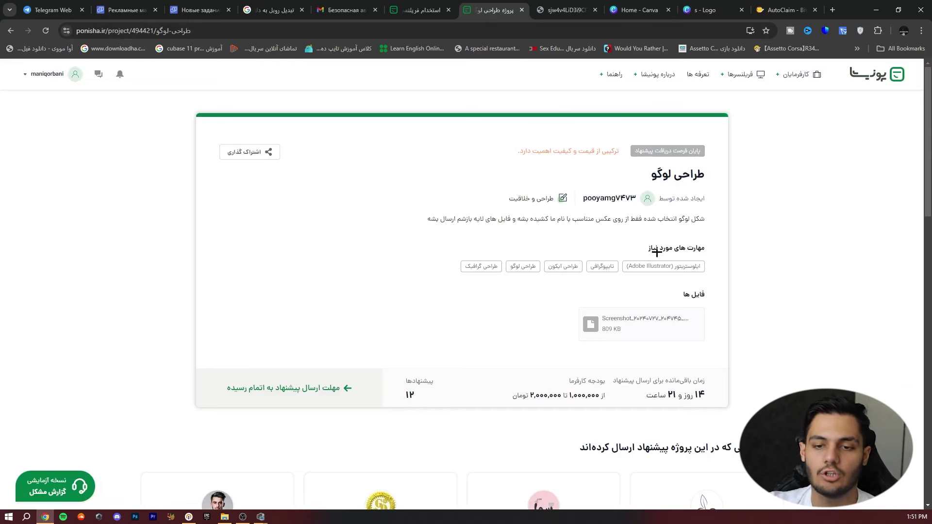
left_click(711, 9)
left_click(831, 140)
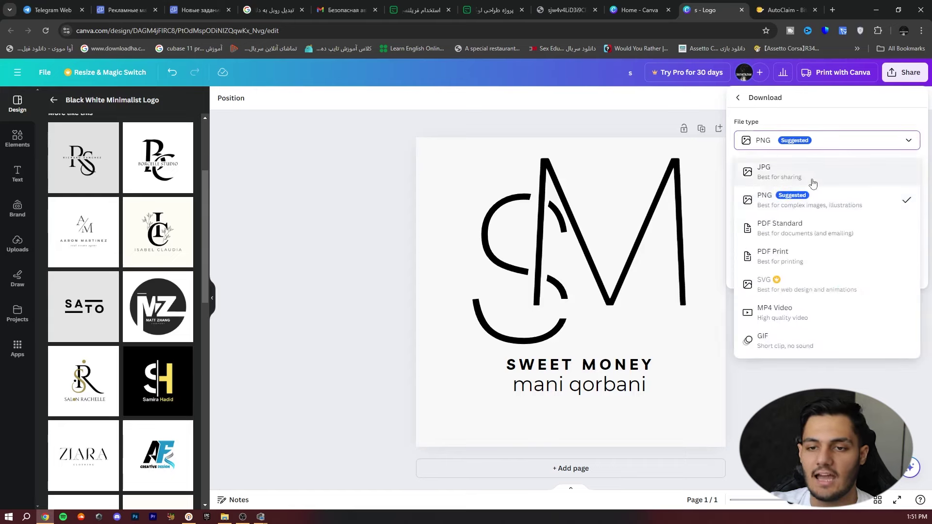
left_click(801, 203)
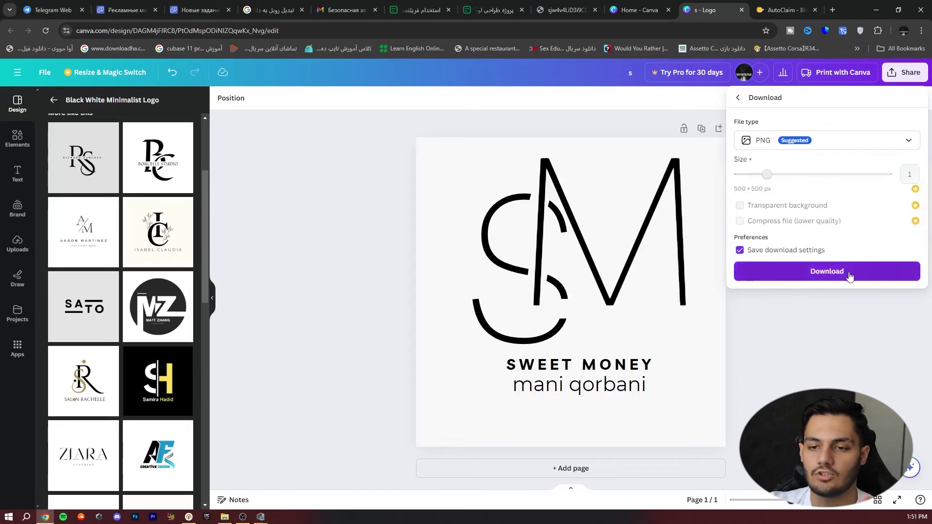
left_click(847, 272)
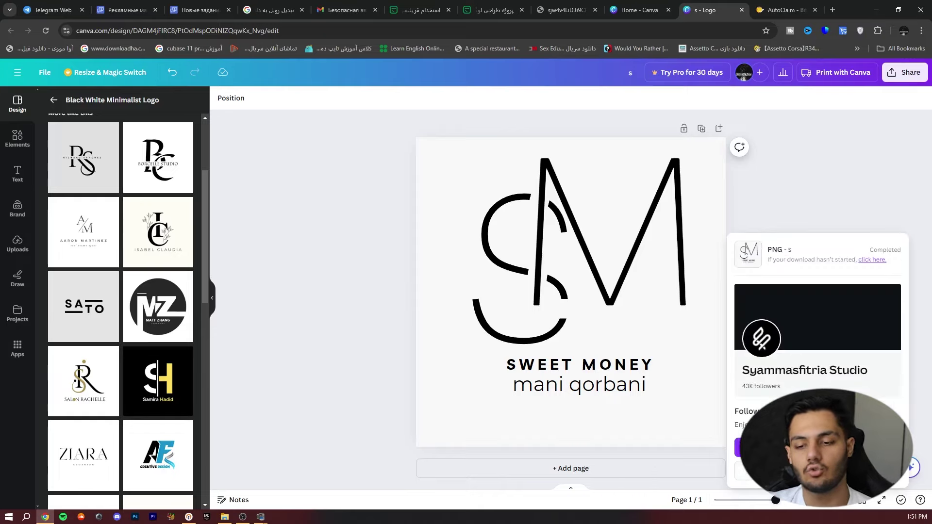
left_click(782, 56)
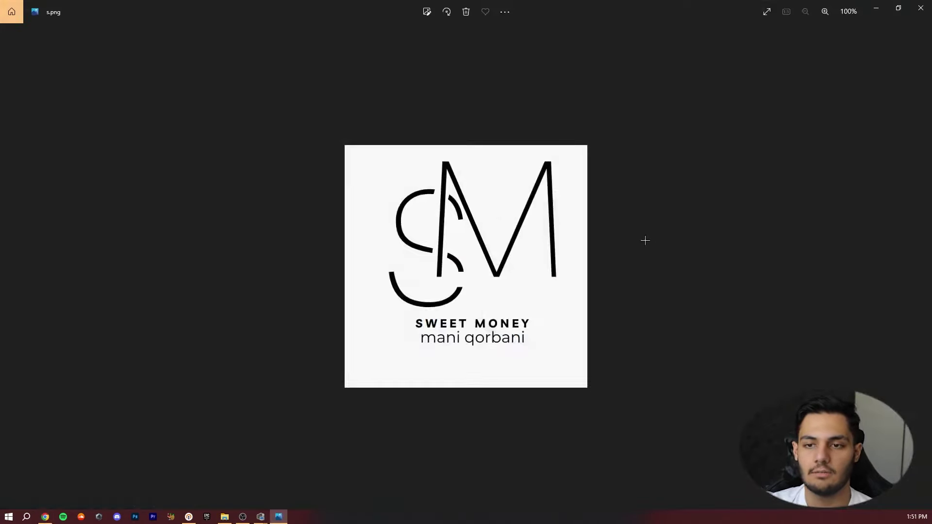